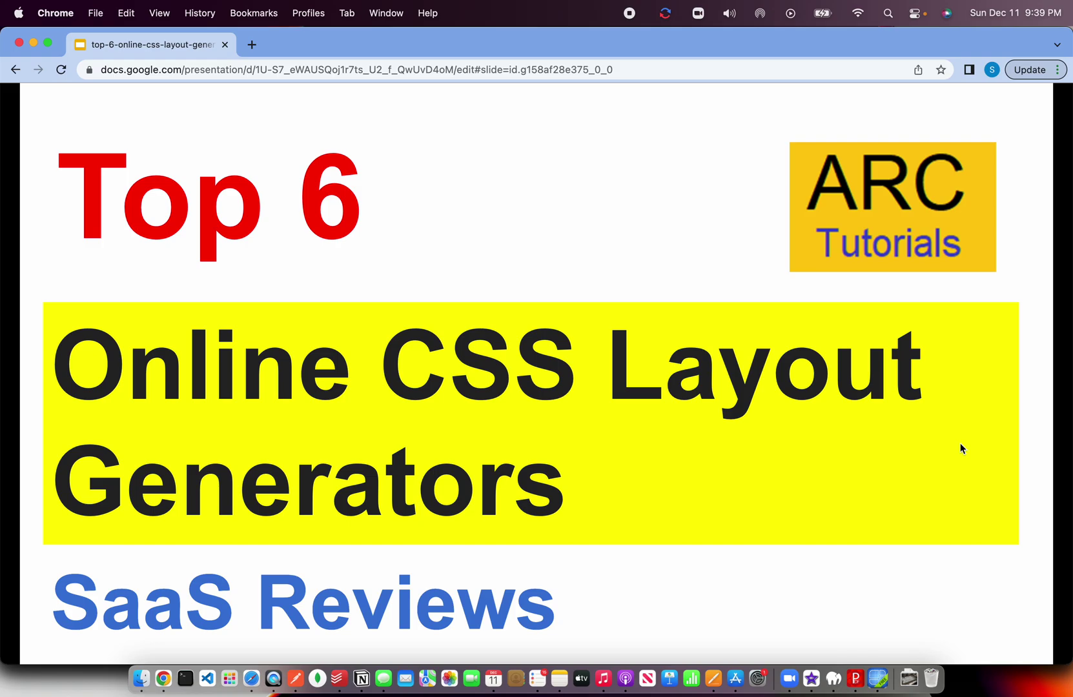
# Step: Advance to the Layoutit slide and open grid.layoutit.com in a new tab
pyautogui.click(965, 456)
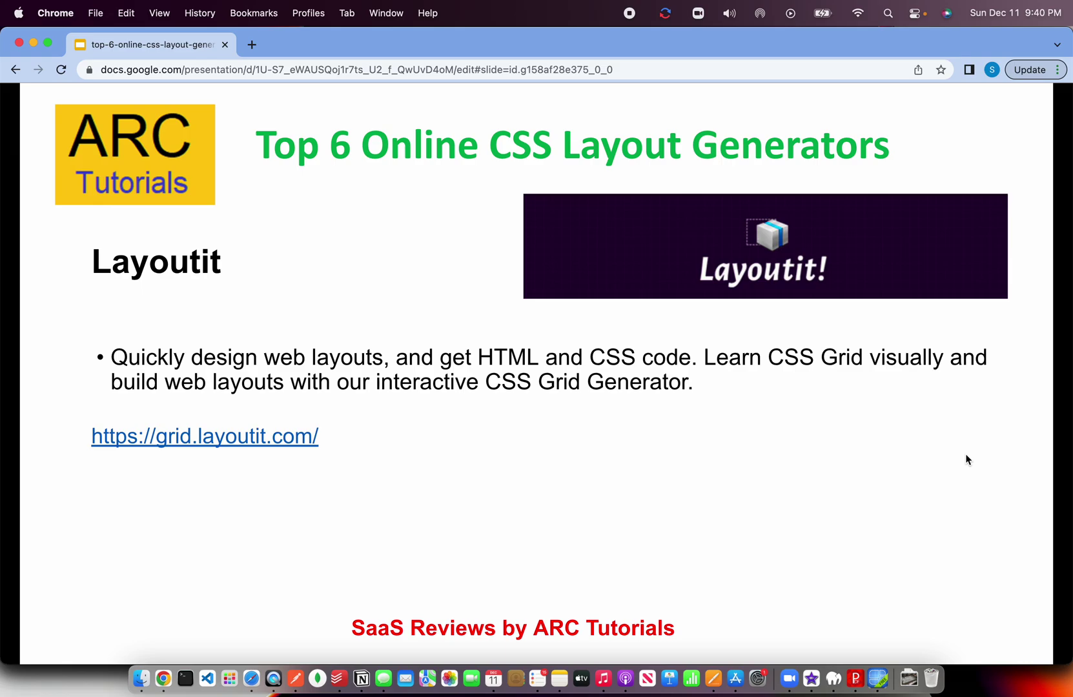
pyautogui.click(299, 433)
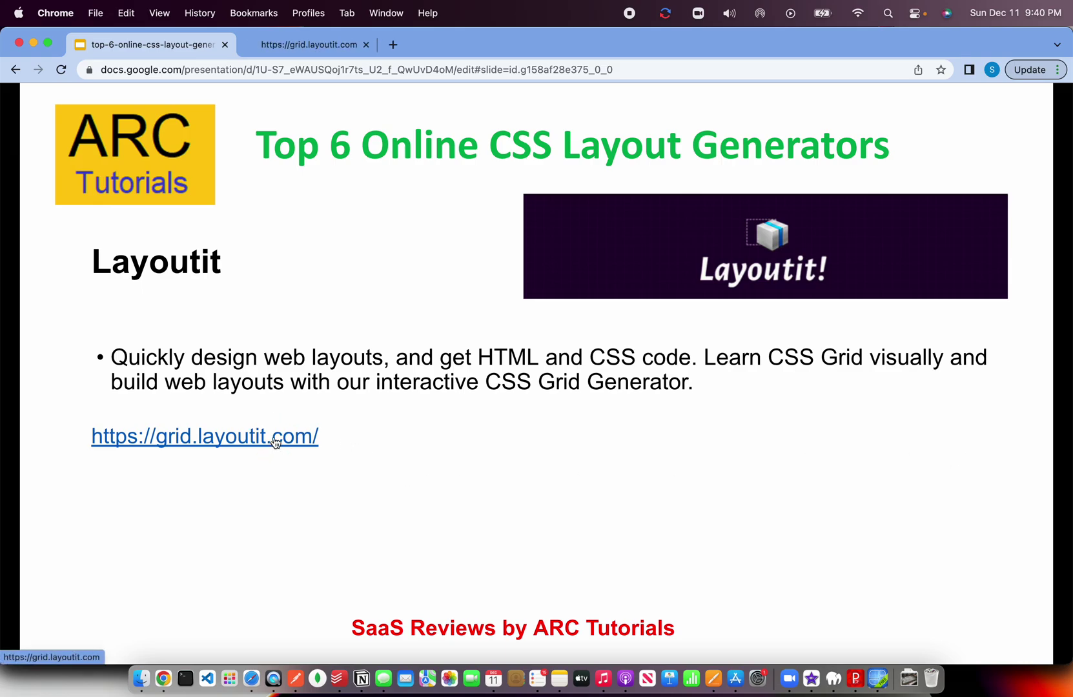
# Step: In the Layoutit tab, reshape the grid to two 1fr columns and four 1fr rows
pyautogui.click(320, 44)
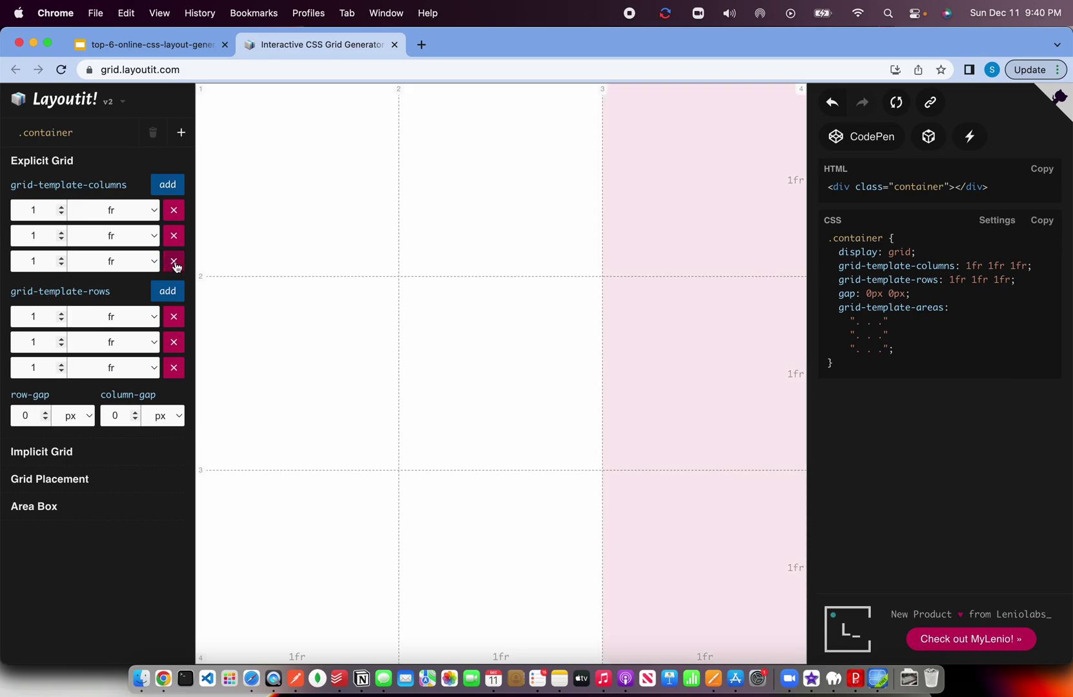
pyautogui.click(167, 185)
pyautogui.click(167, 185)
pyautogui.click(167, 186)
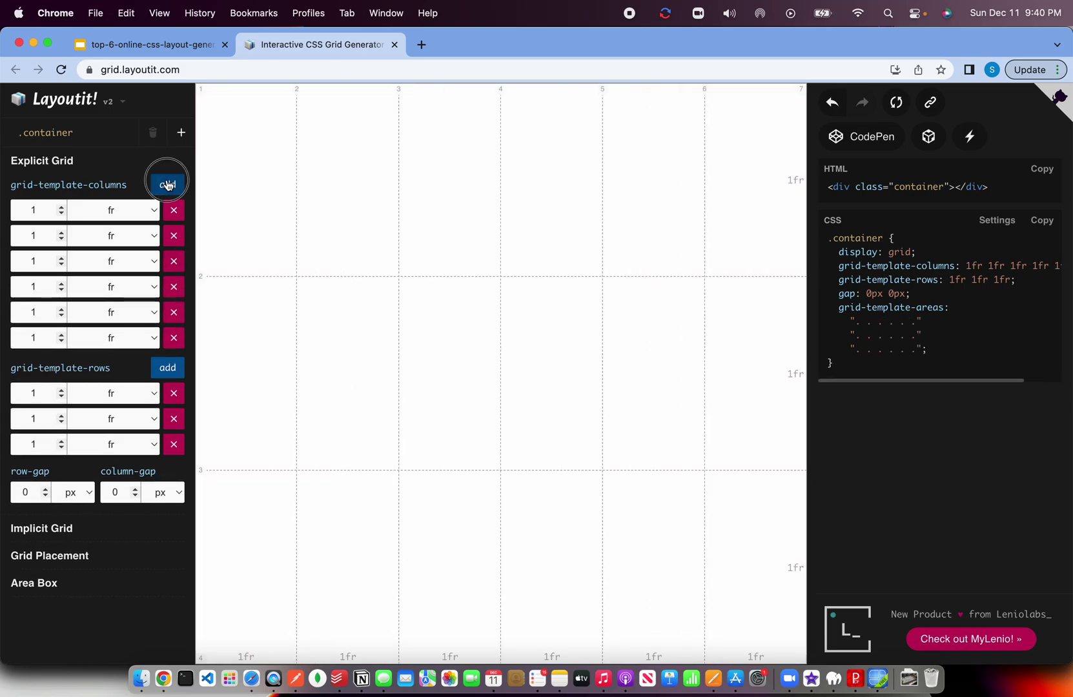
pyautogui.click(167, 185)
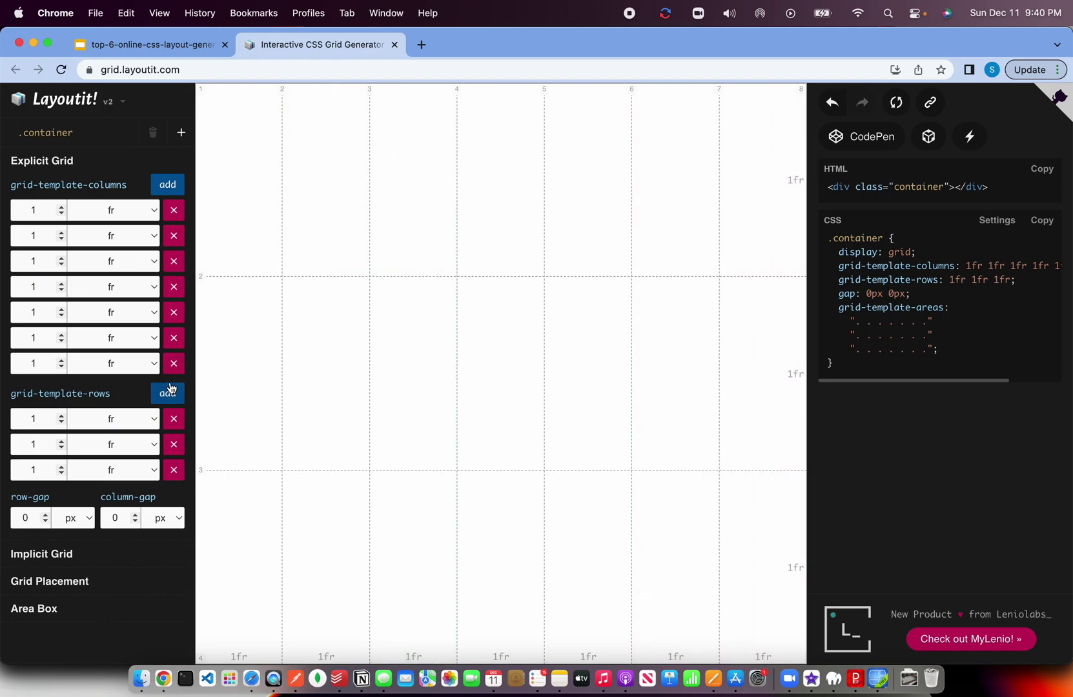
pyautogui.click(174, 363)
pyautogui.click(168, 367)
pyautogui.click(174, 337)
pyautogui.click(173, 312)
pyautogui.click(174, 286)
pyautogui.click(174, 261)
pyautogui.click(173, 236)
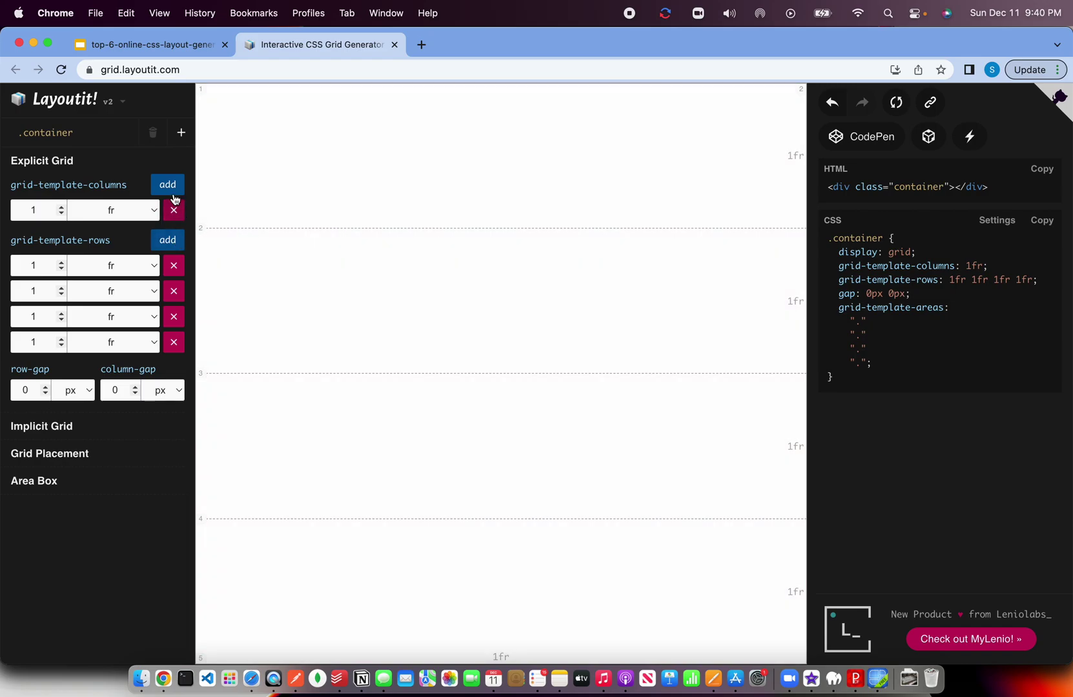
pyautogui.click(172, 193)
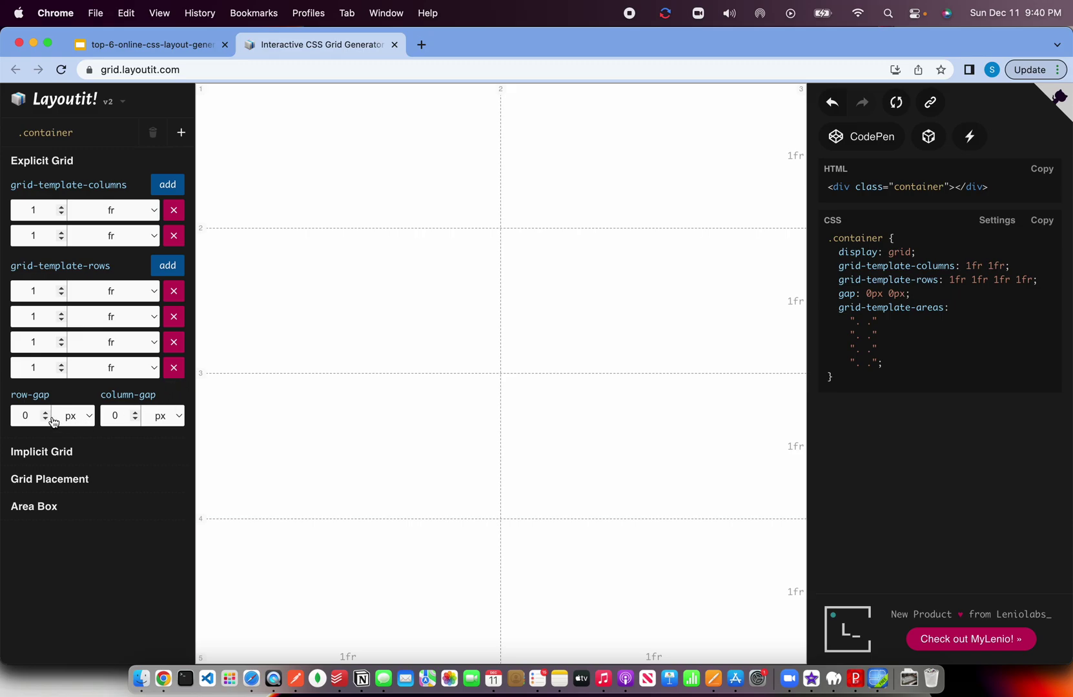
# Step: Set both the column gap and row gap to 20px
pyautogui.click(120, 416)
pyautogui.press('BackSpace')
pyautogui.write('20')
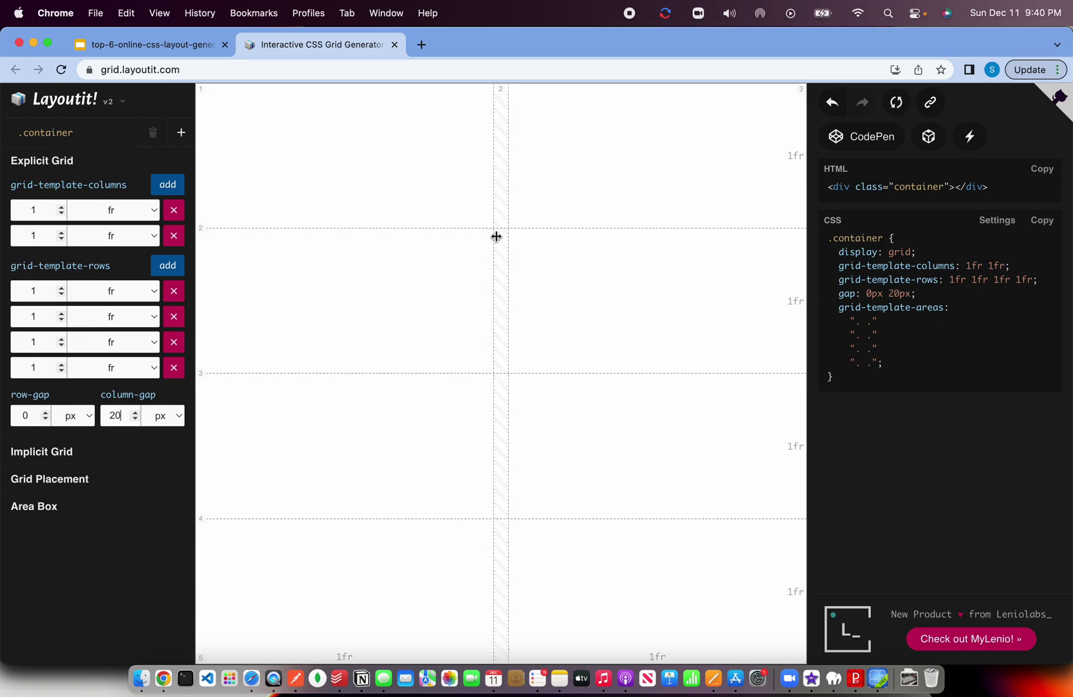
pyautogui.click(27, 415)
pyautogui.press('BackSpace')
pyautogui.write('20')
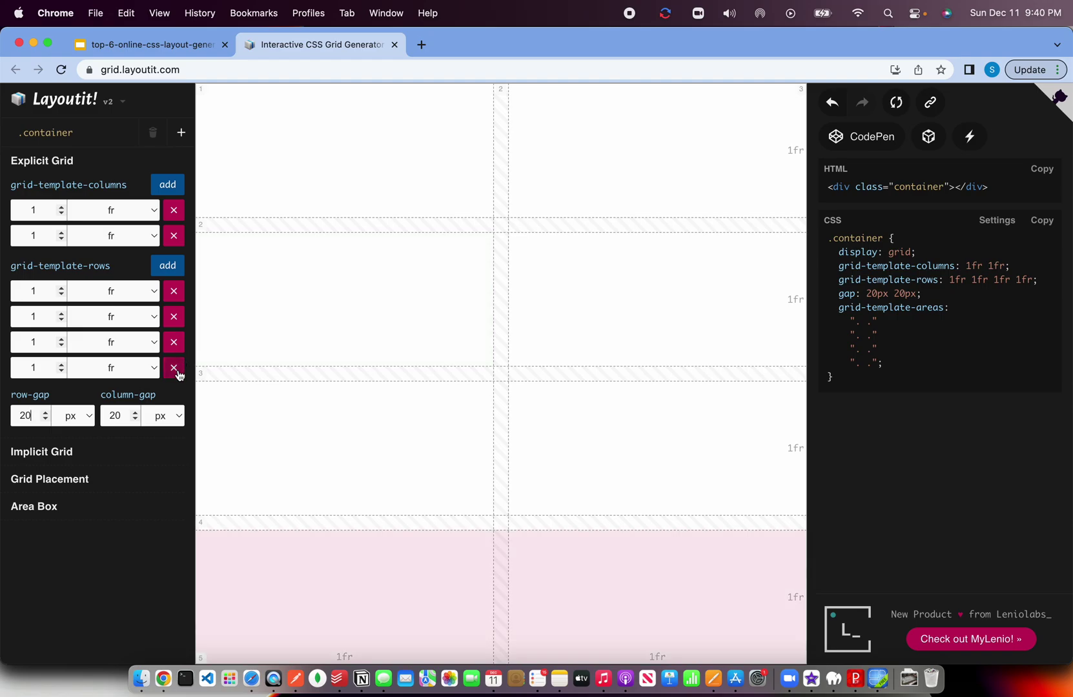
# Step: Delete three rows to leave a single row, and switch the first column to percent
pyautogui.click(174, 368)
pyautogui.click(174, 342)
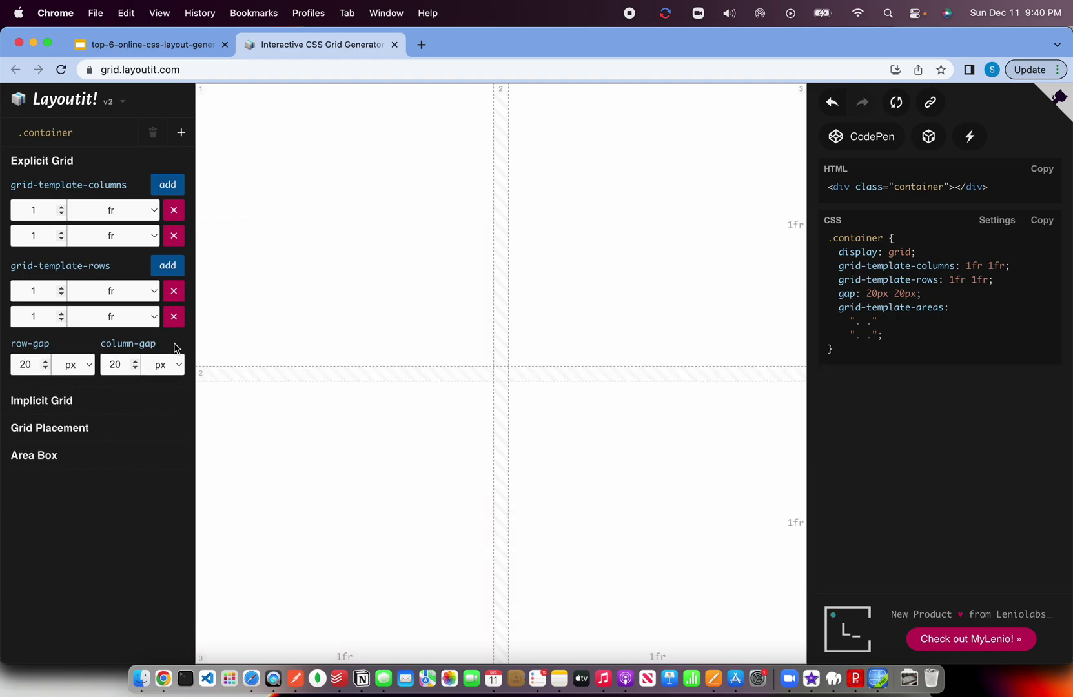
pyautogui.click(174, 316)
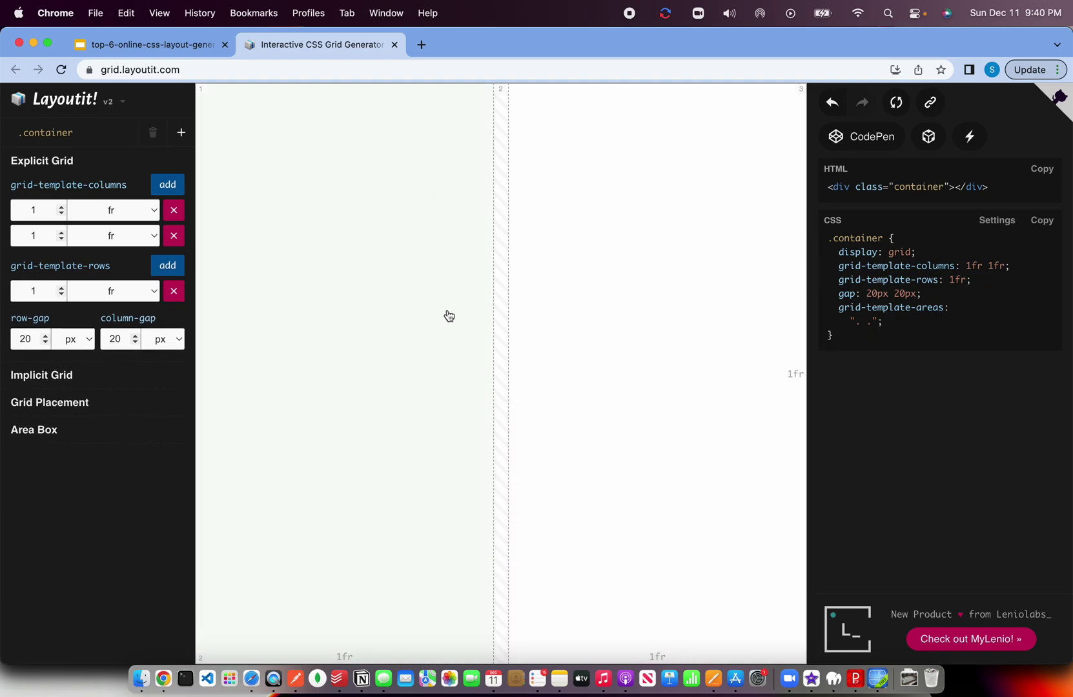
pyautogui.click(136, 209)
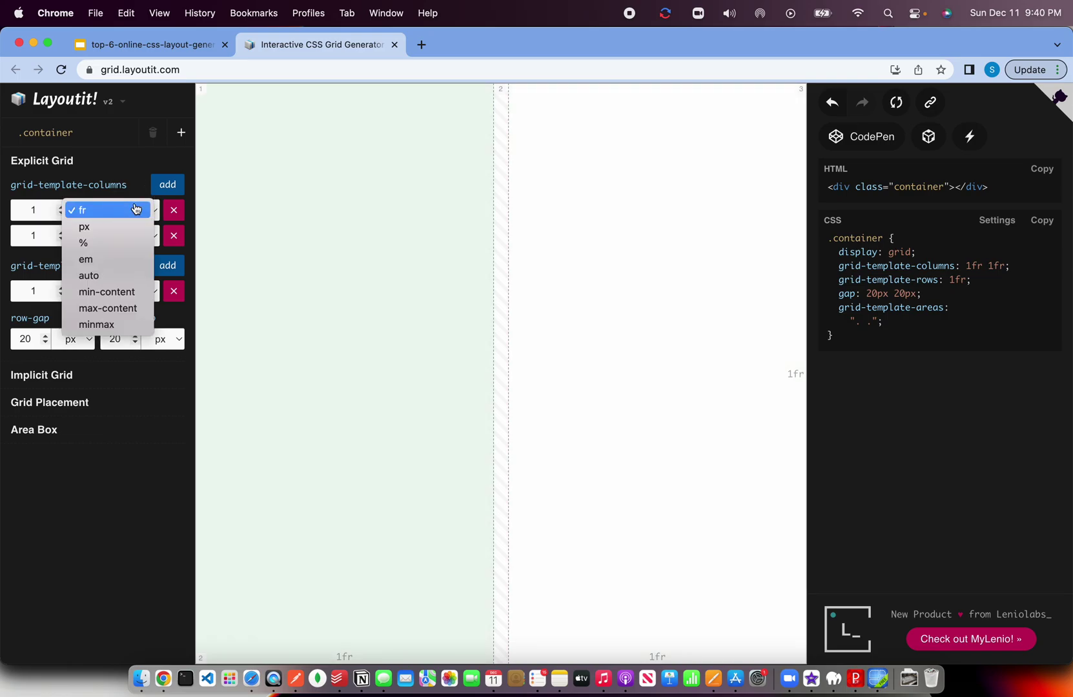
pyautogui.click(104, 243)
# Step: Set the column widths to 20 and 50, with the second column also in percent
pyautogui.click(42, 211)
pyautogui.press('BackSpace')
pyautogui.press('BackSpace')
pyautogui.write('10')
pyautogui.click(52, 234)
pyautogui.write('0')
pyautogui.press('Left')
pyautogui.press('BackSpace')
pyautogui.write('2')
pyautogui.click(46, 218)
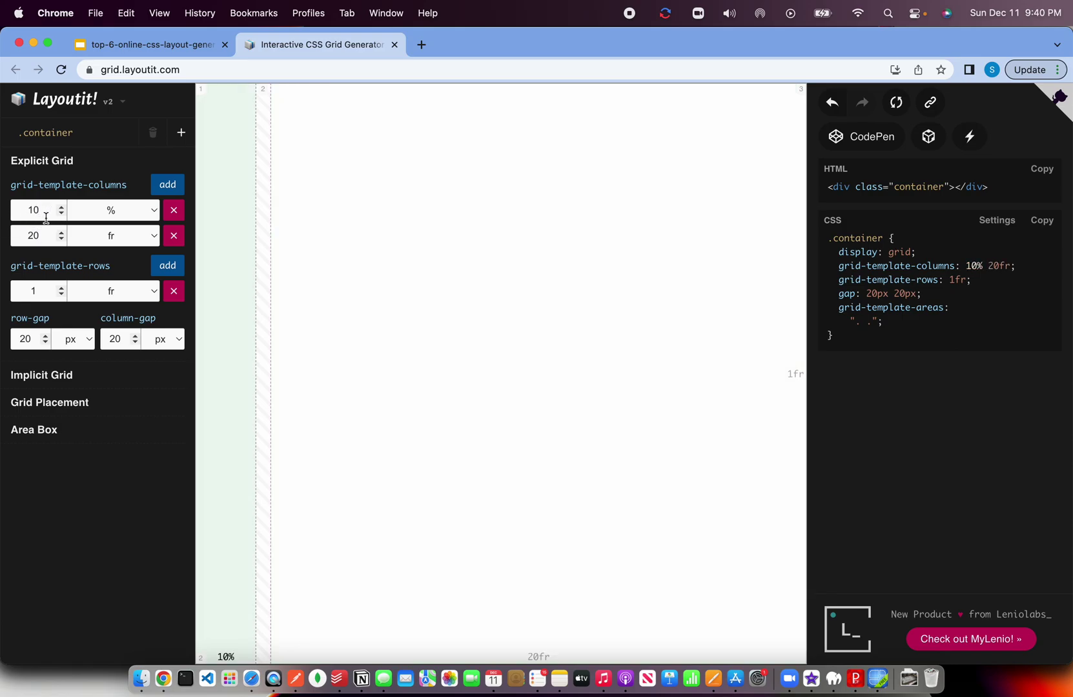
pyautogui.press('BackSpace')
pyautogui.write('2')
pyautogui.click(155, 234)
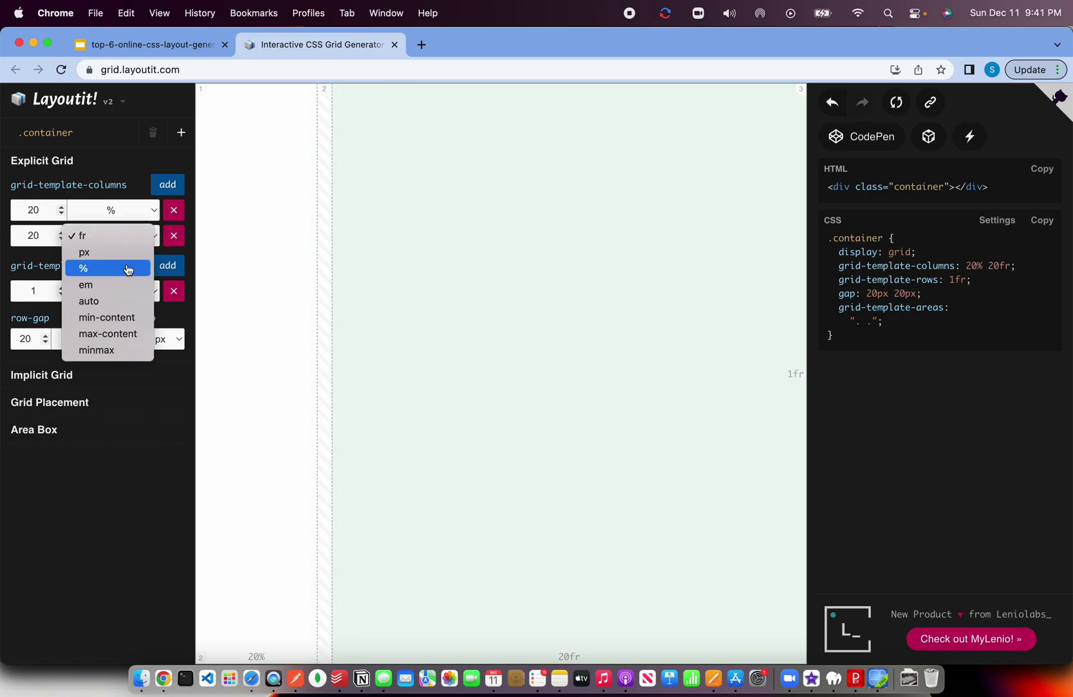
pyautogui.click(109, 273)
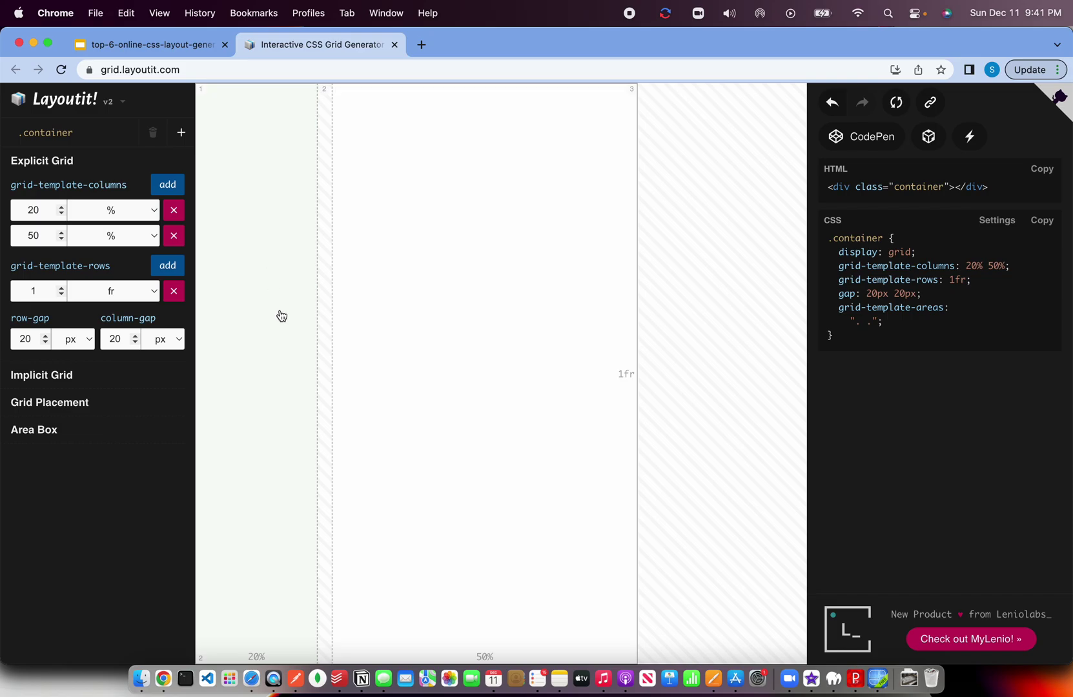
# Step: Create a new grid area across both columns, then shrink it back to column 2
pyautogui.click(523, 281)
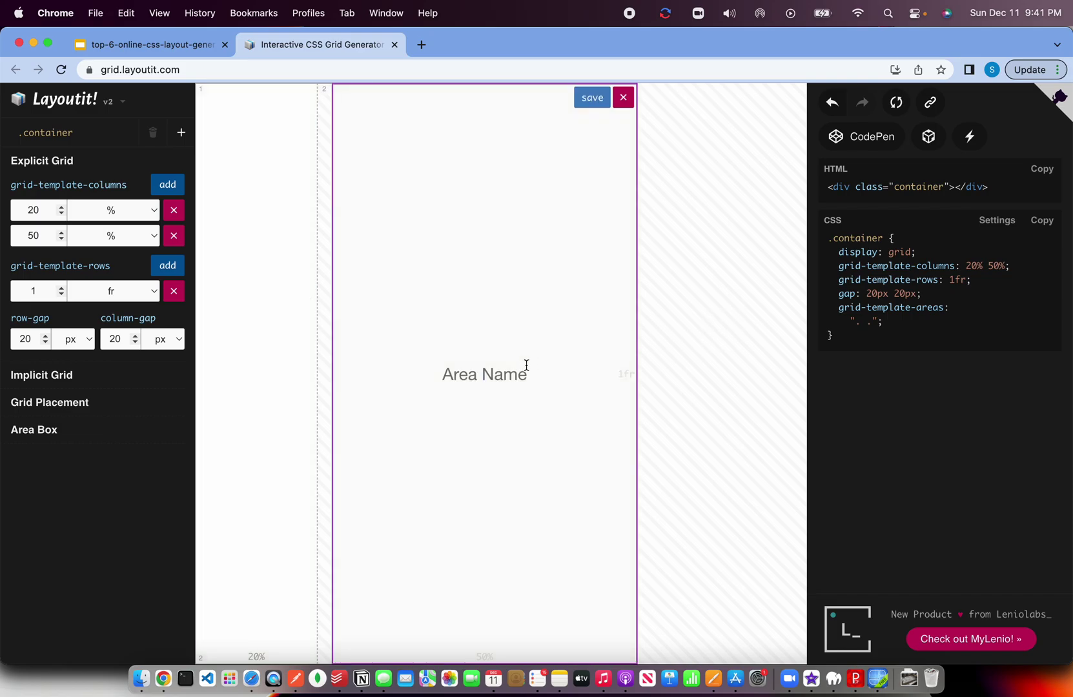
pyautogui.click(309, 333)
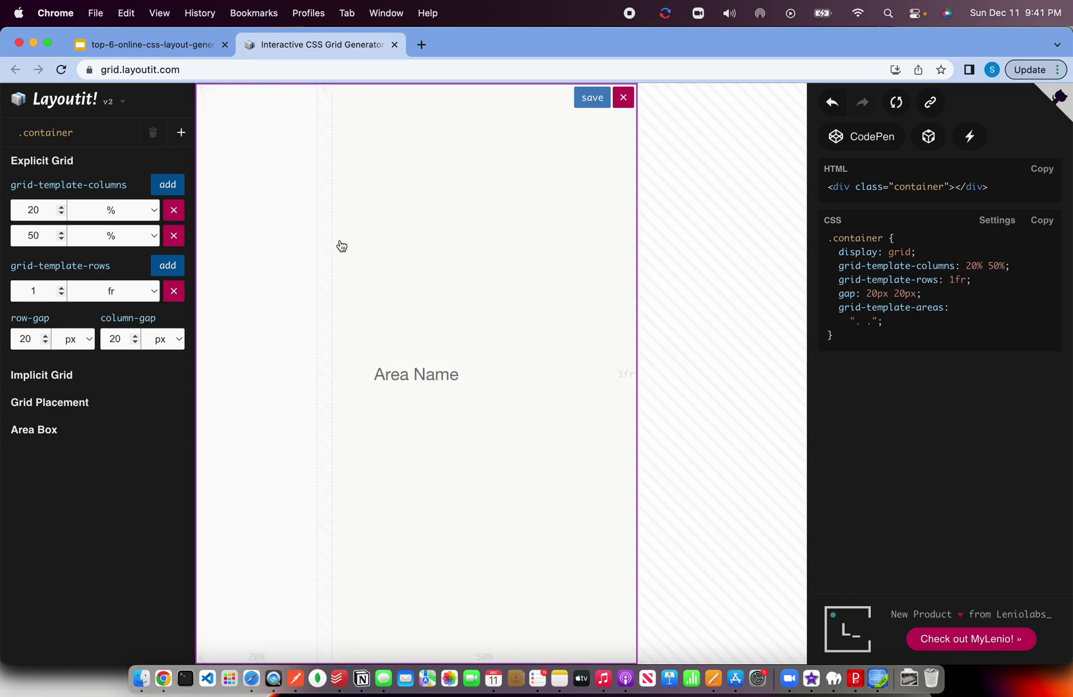
pyautogui.click(47, 294)
pyautogui.press('BackSpace')
pyautogui.click(119, 379)
pyautogui.click(81, 381)
pyautogui.doubleClick(857, 238)
pyautogui.click(956, 302)
pyautogui.click(559, 320)
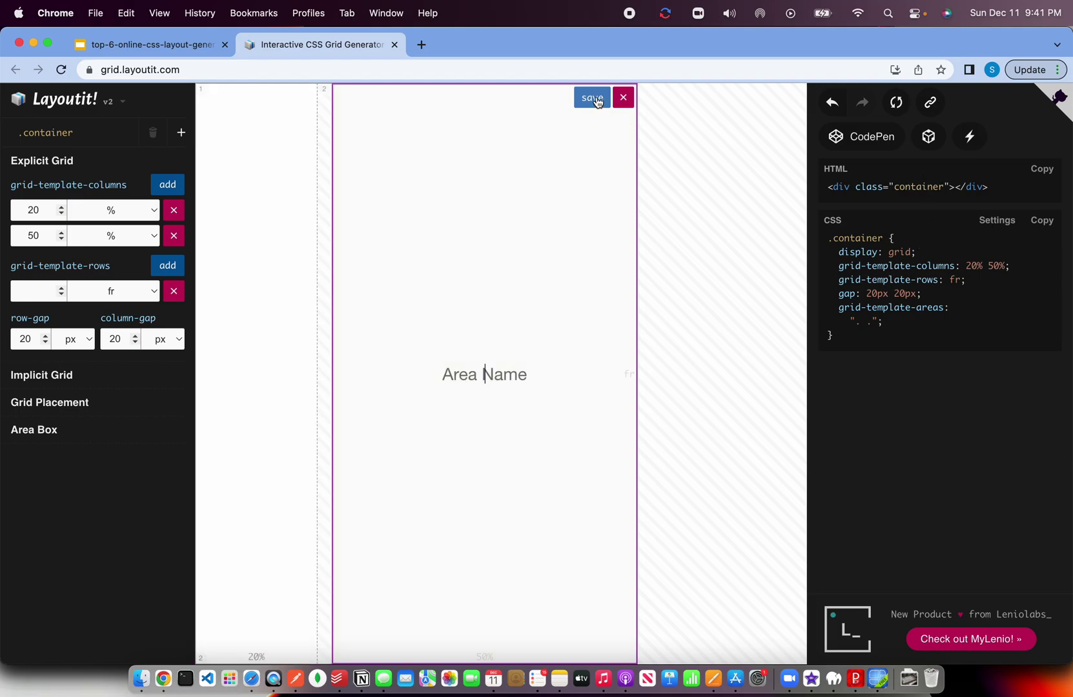
# Step: Widen the second column to 80% and place the new area in it
pyautogui.click(49, 234)
pyautogui.moveTo(48, 234); pyautogui.dragTo(3, 229)
pyautogui.write('80')
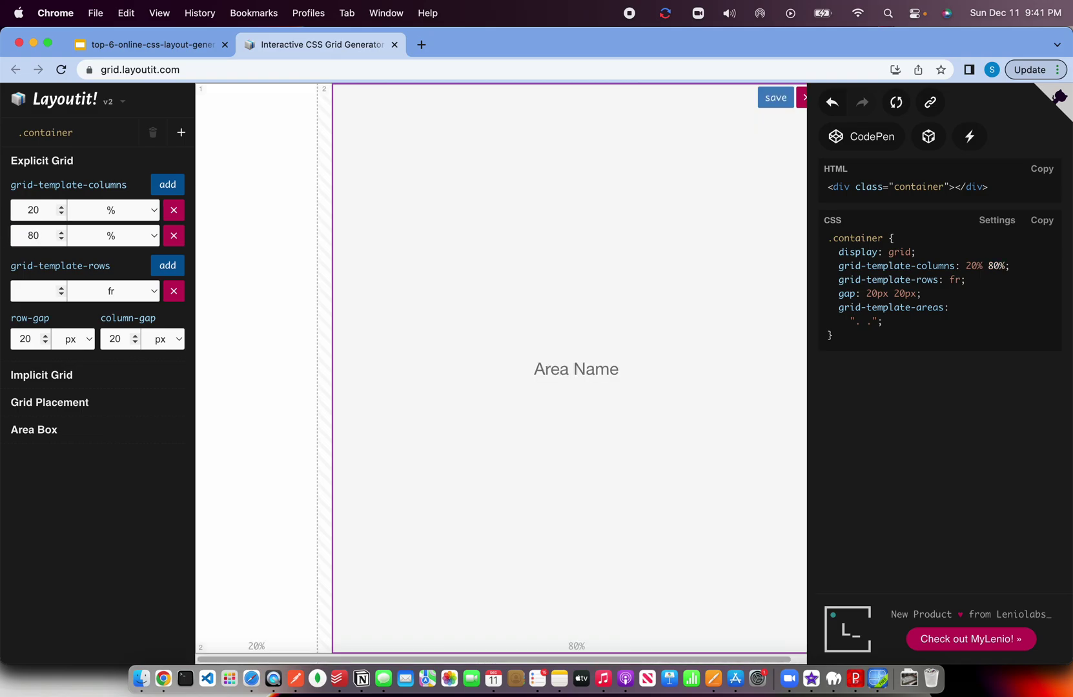
pyautogui.click(273, 300)
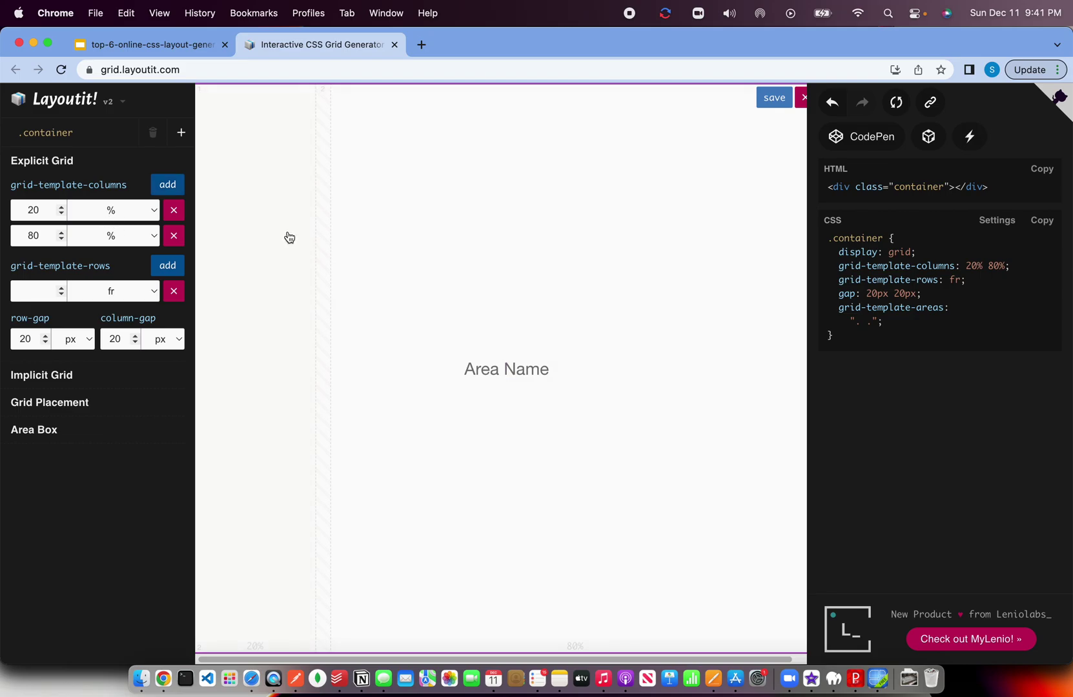
pyautogui.click(463, 265)
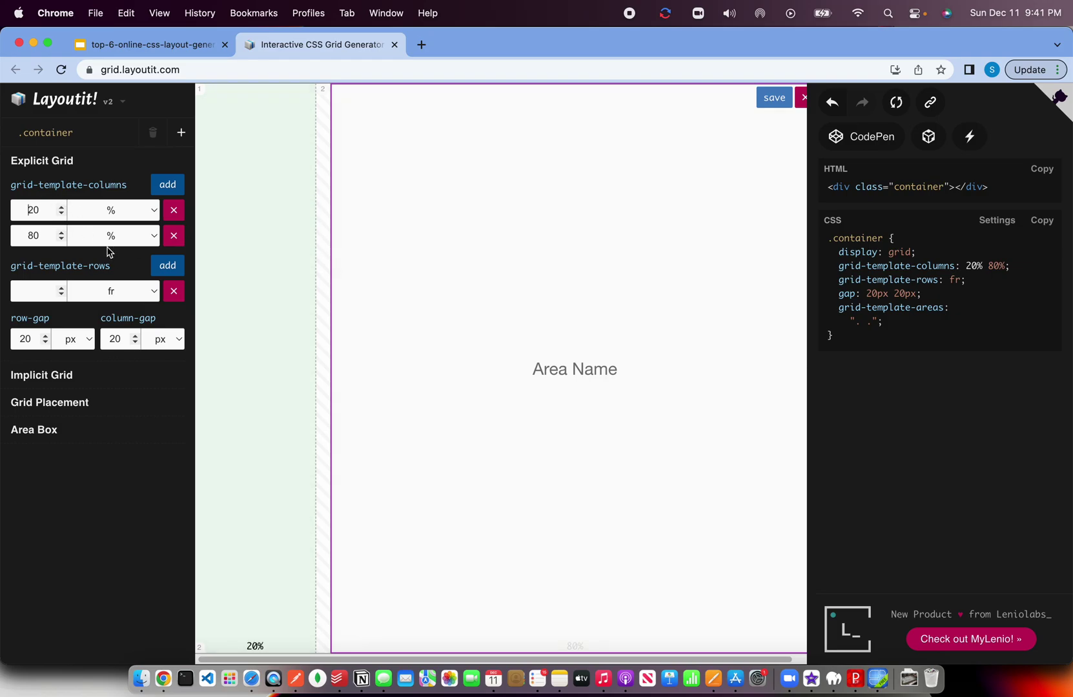
# Step: Set both the row gap and column gap to 0px
pyautogui.click(39, 340)
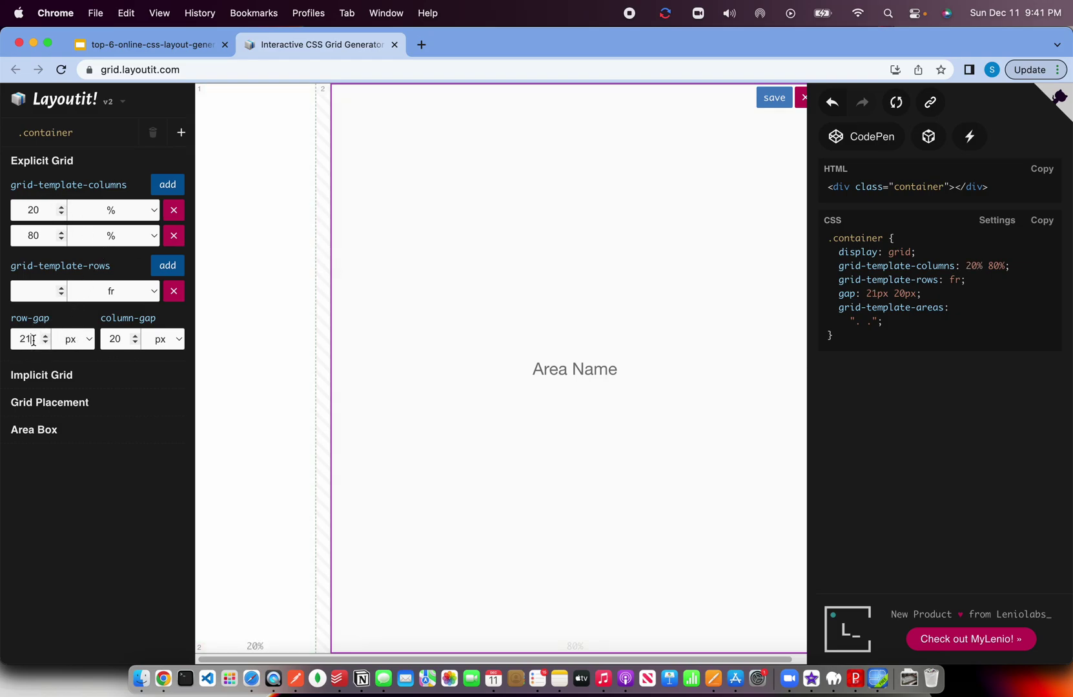
pyautogui.press('BackSpace')
pyautogui.press('BackSpace')
pyautogui.write('0')
pyautogui.click(129, 337)
pyautogui.press('BackSpace')
pyautogui.press('BackSpace')
pyautogui.write('0')
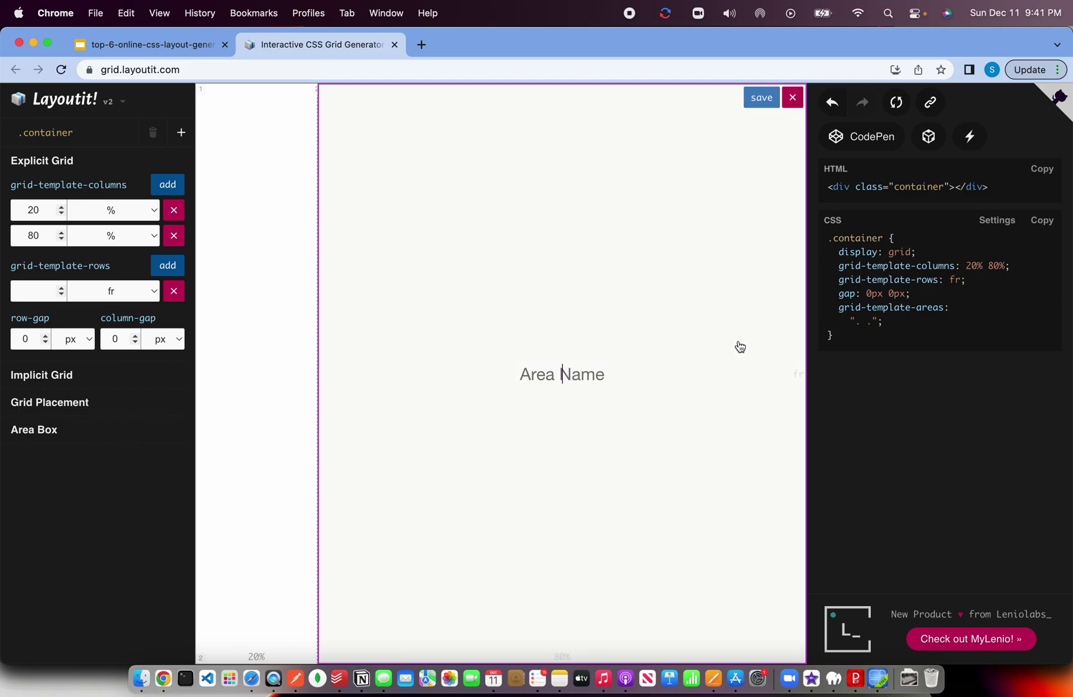
# Step: Return to the presentation and advance to the CSSLayout.io slide
pyautogui.click(177, 43)
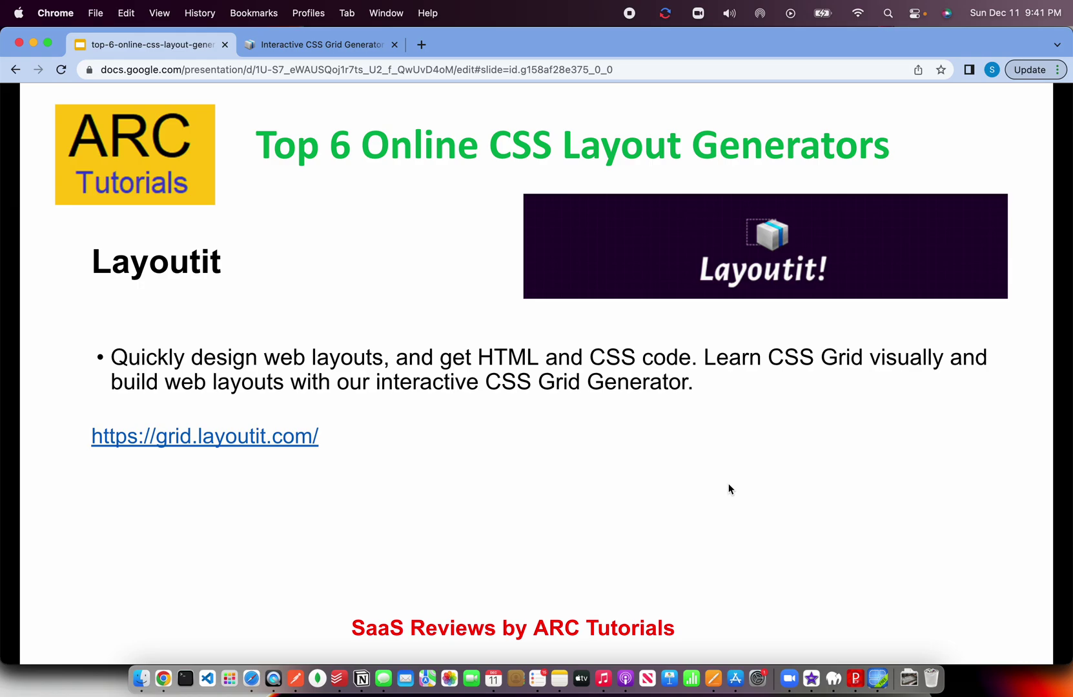
pyautogui.press('Right')
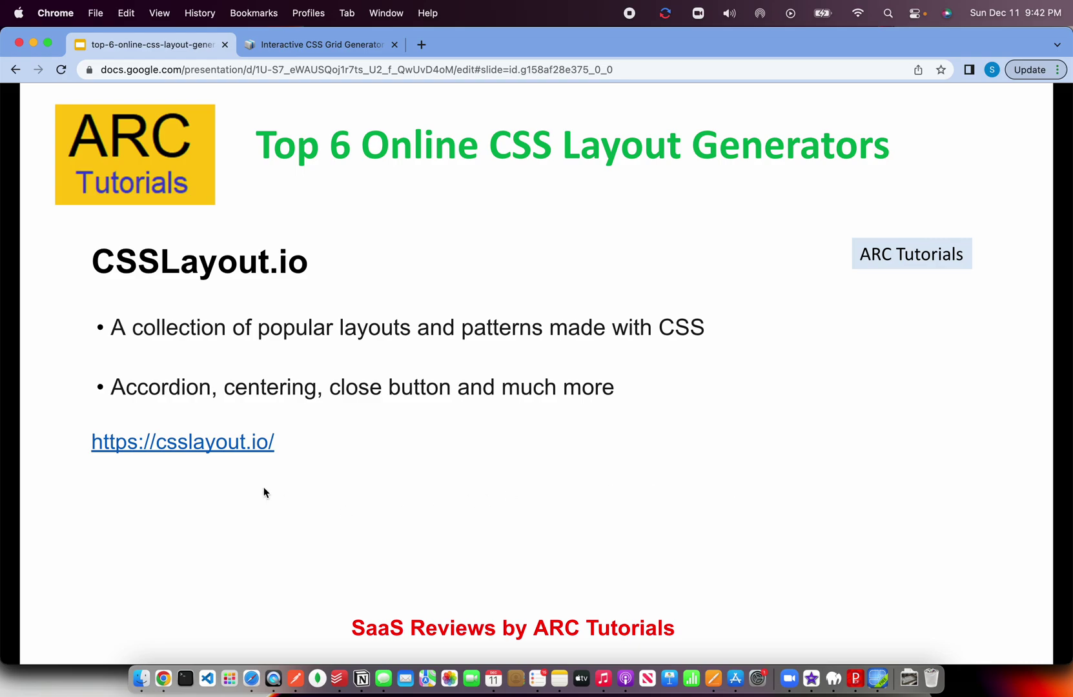
# Step: Open csslayout.io from the slide's link
pyautogui.click(219, 446)
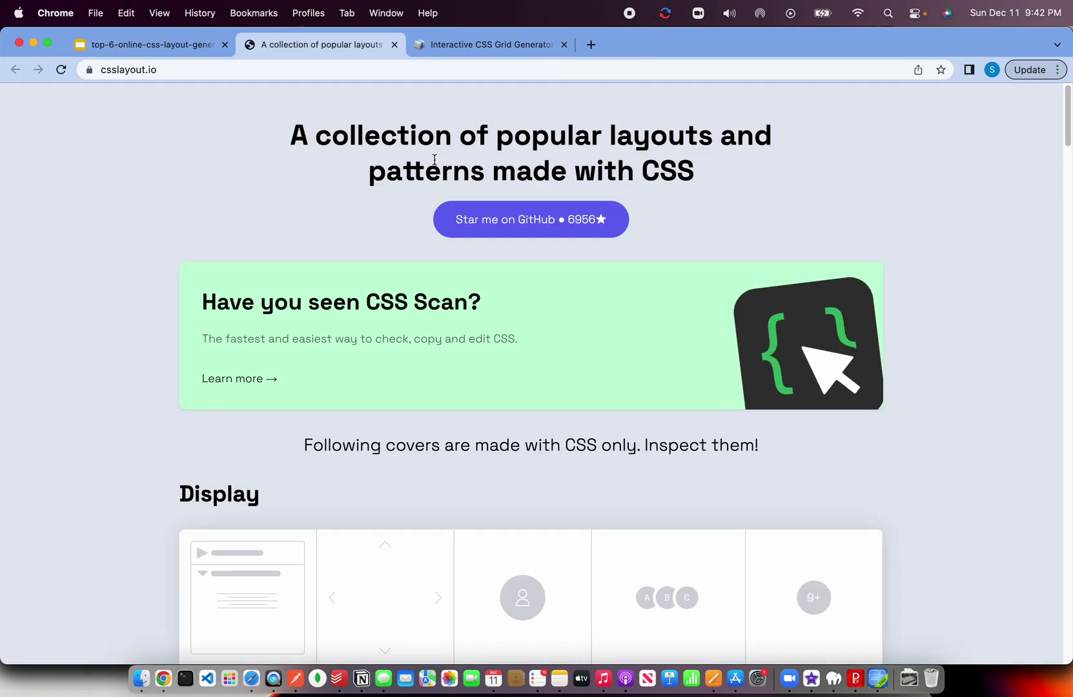
pyautogui.moveTo(388, 153); pyautogui.dragTo(665, 165)
pyautogui.click(731, 174)
pyautogui.moveTo(1065, 123); pyautogui.dragTo(1067, 165)
# Step: Open the Accordion pattern, scroll to its code, and toggle the demo's first item
pyautogui.click(263, 264)
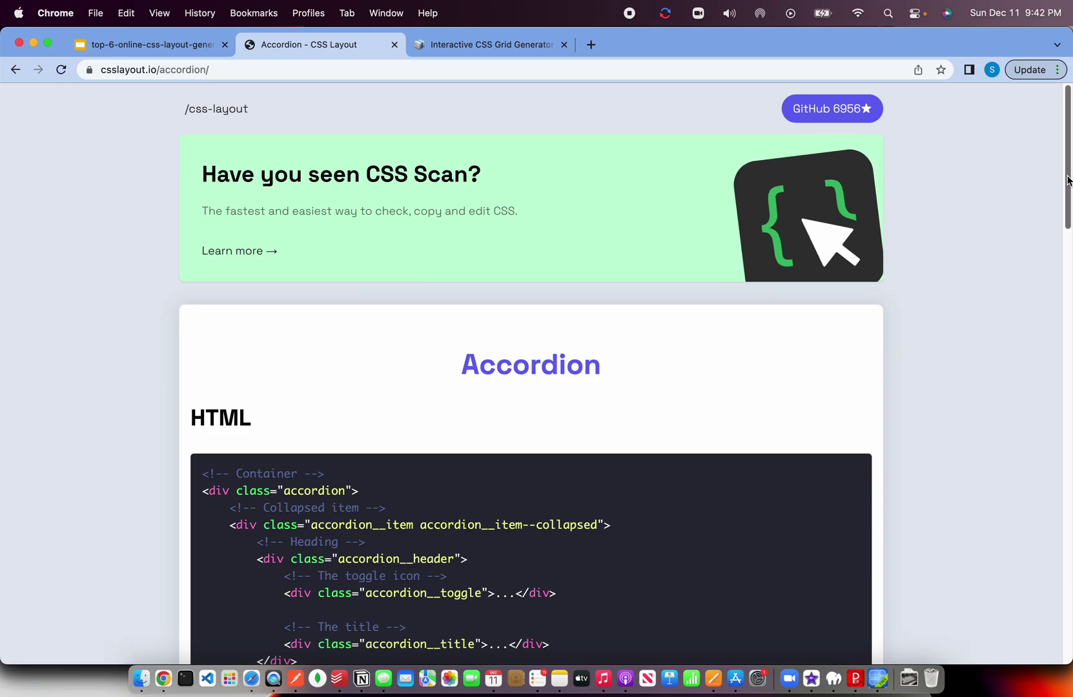
pyautogui.moveTo(1066, 156); pyautogui.dragTo(1046, 546)
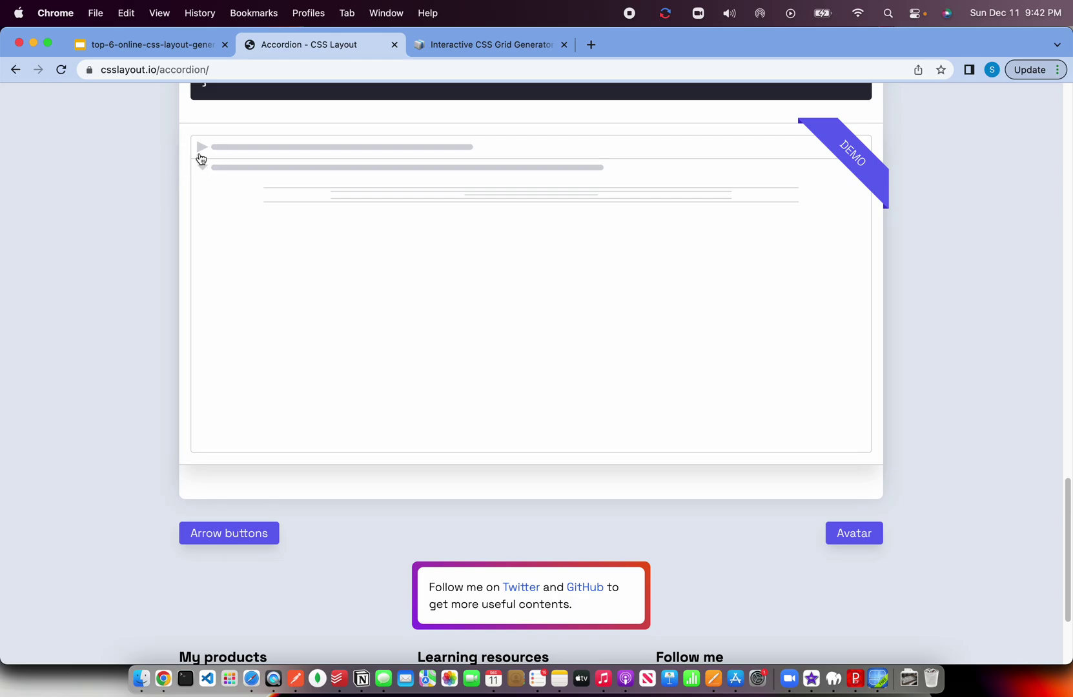
pyautogui.moveTo(1065, 525)
pyautogui.mouseDown()
pyautogui.moveTo(1065, 113)
pyautogui.moveTo(1058, 504)
pyautogui.mouseUp()
pyautogui.click(206, 270)
pyautogui.click(196, 259)
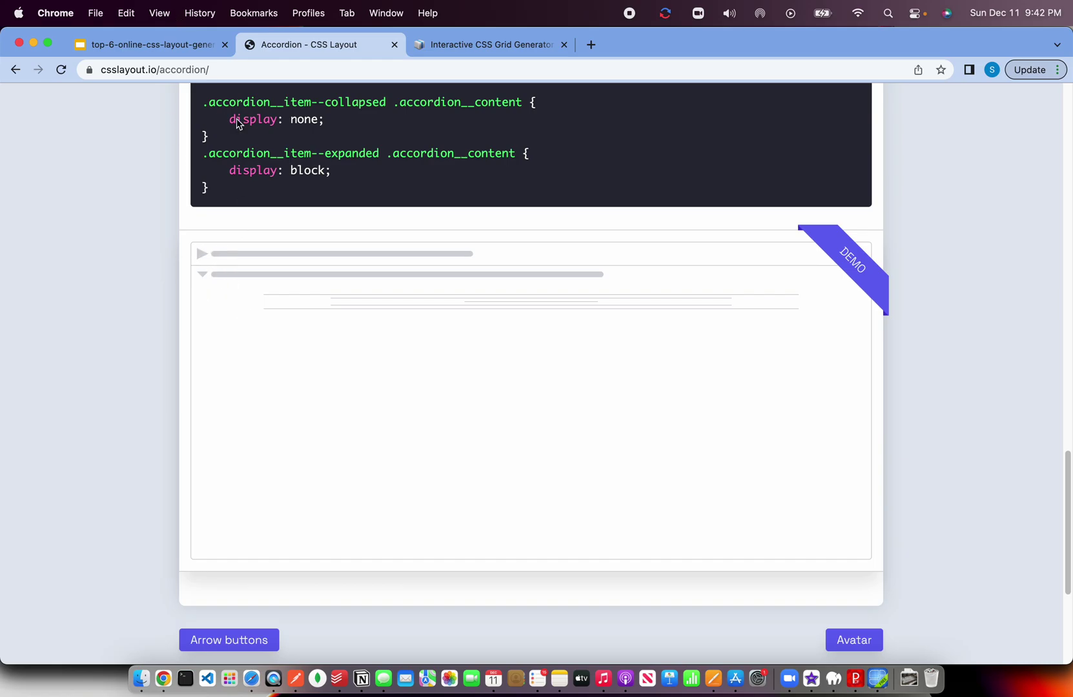
# Step: From the csslayout.io home page, open the Feature list pattern and scroll through it
pyautogui.moveTo(1067, 473); pyautogui.dragTo(1066, 65)
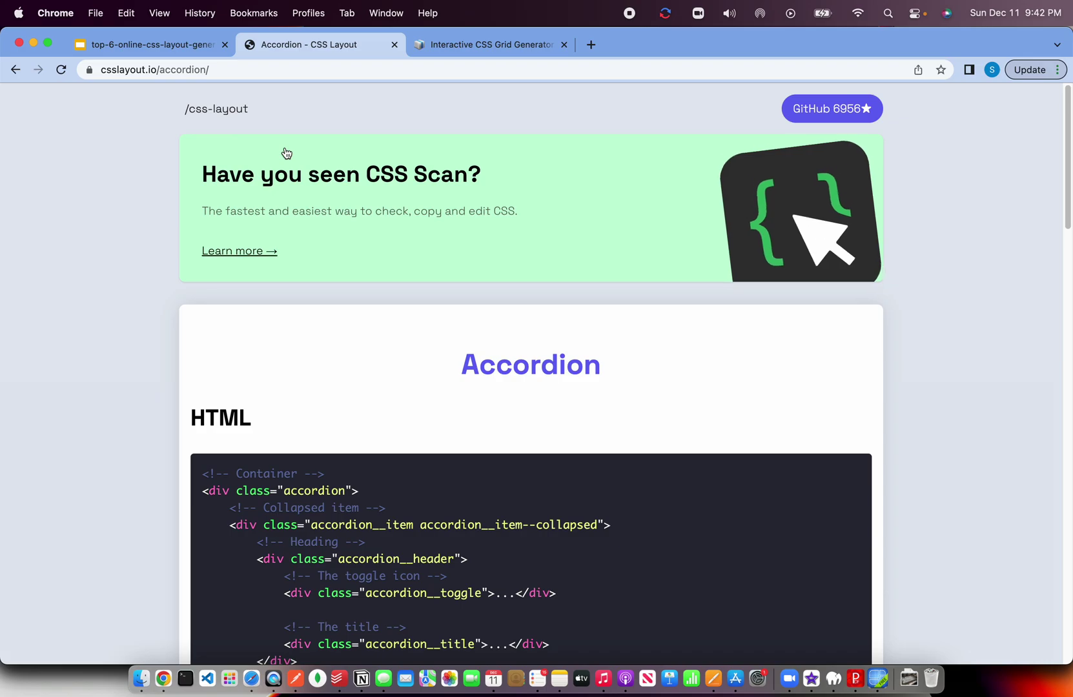
pyautogui.click(207, 107)
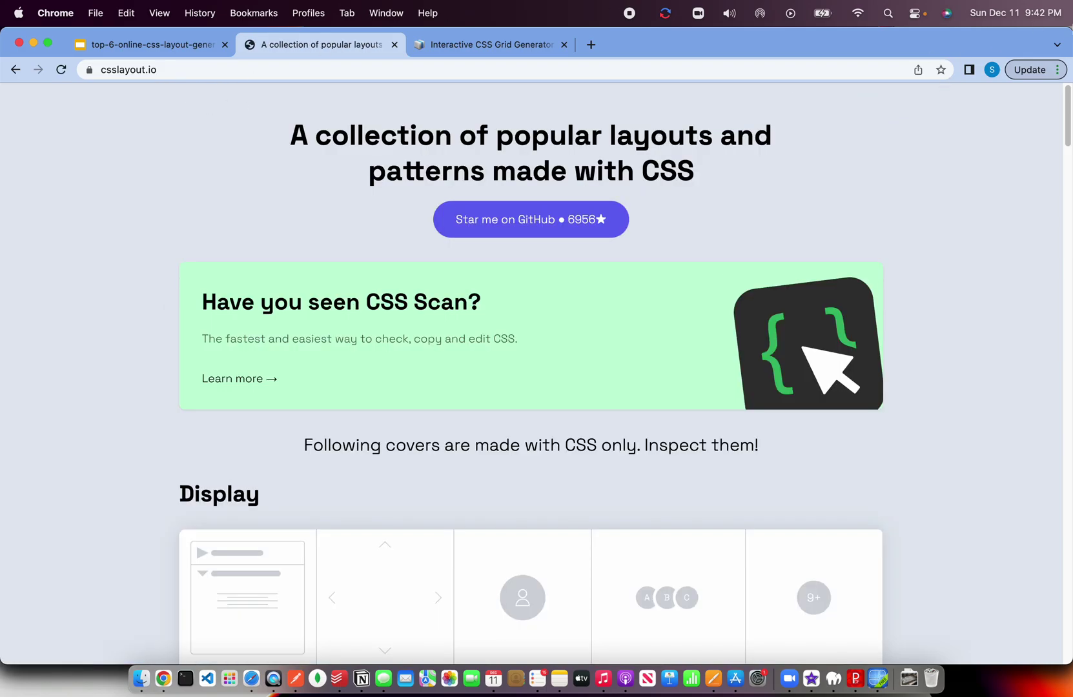
pyautogui.moveTo(1066, 97); pyautogui.dragTo(1066, 195)
pyautogui.scroll(-2, 1065, 195)
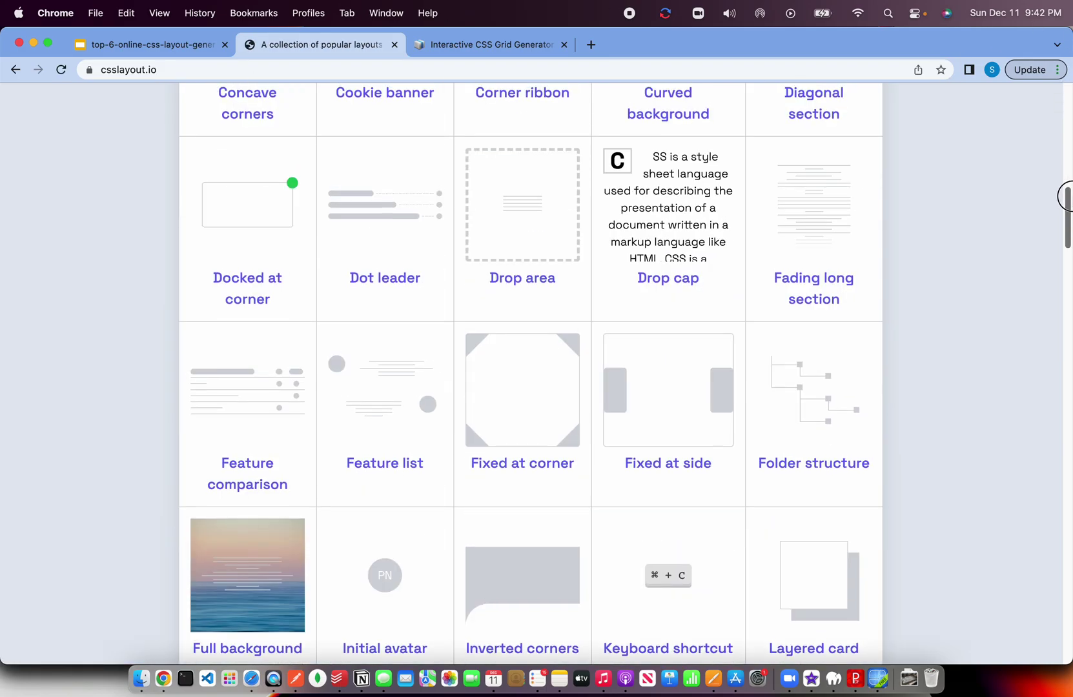
pyautogui.scroll(-1, 1065, 196)
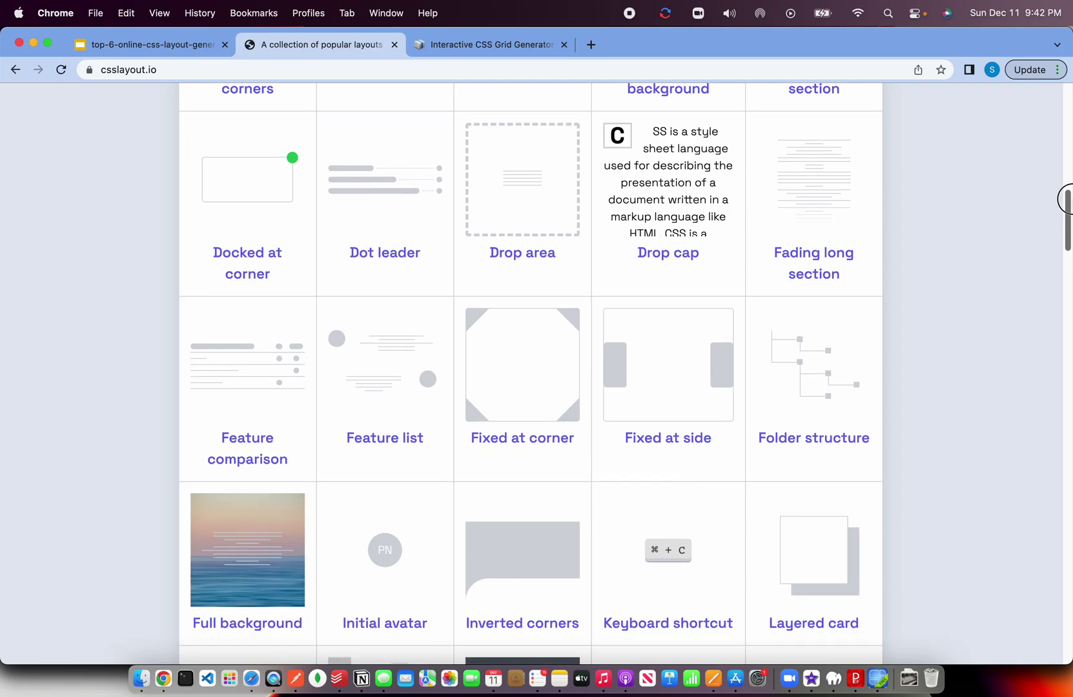
pyautogui.click(347, 395)
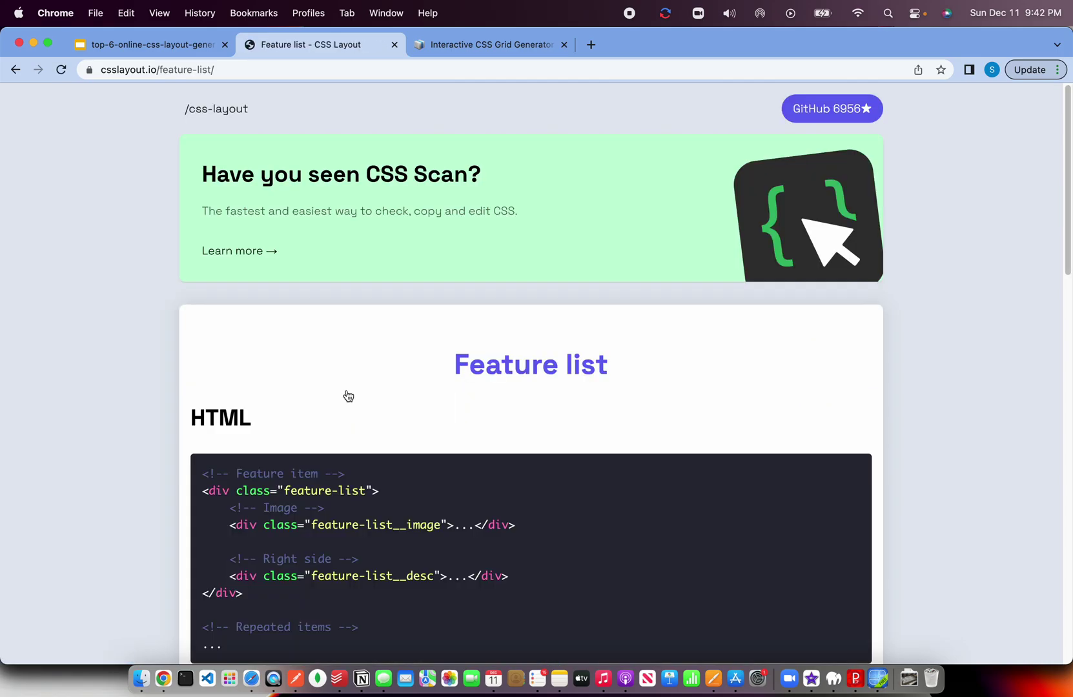
pyautogui.moveTo(1065, 207); pyautogui.dragTo(1063, 524)
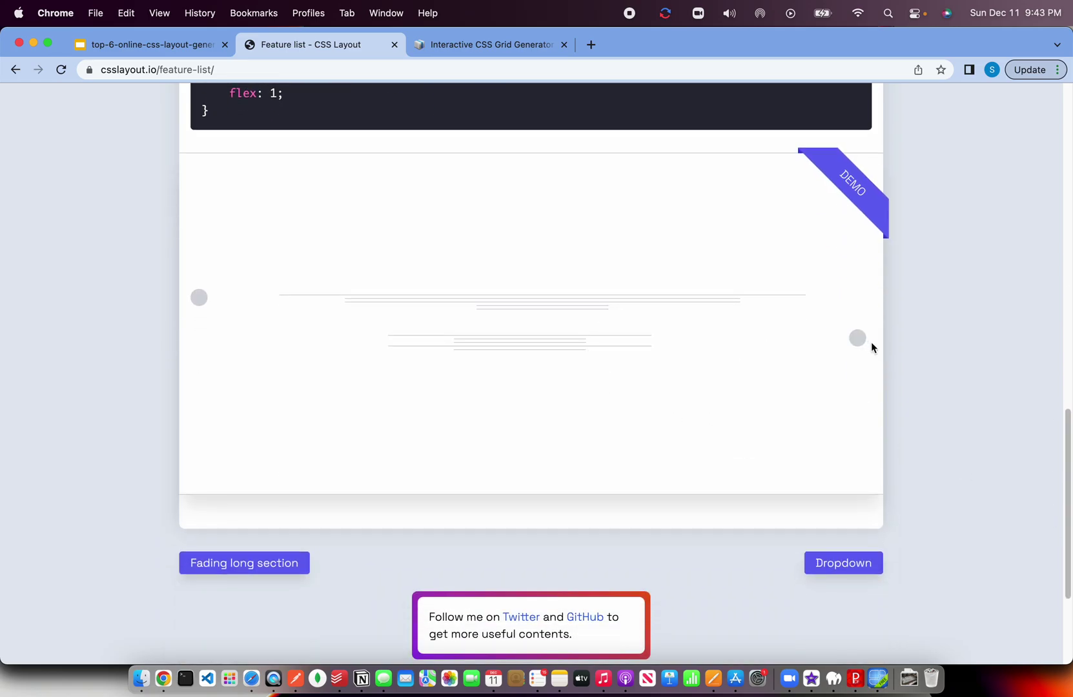
pyautogui.click(862, 180)
pyautogui.click(854, 185)
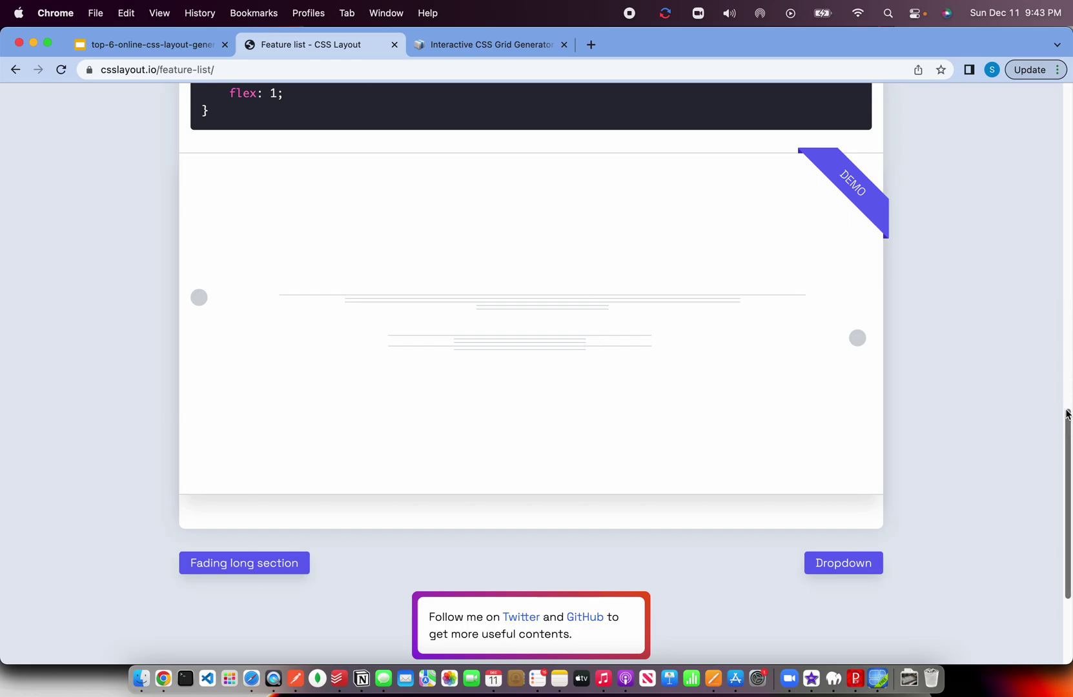
pyautogui.scroll(15, 1066, 342)
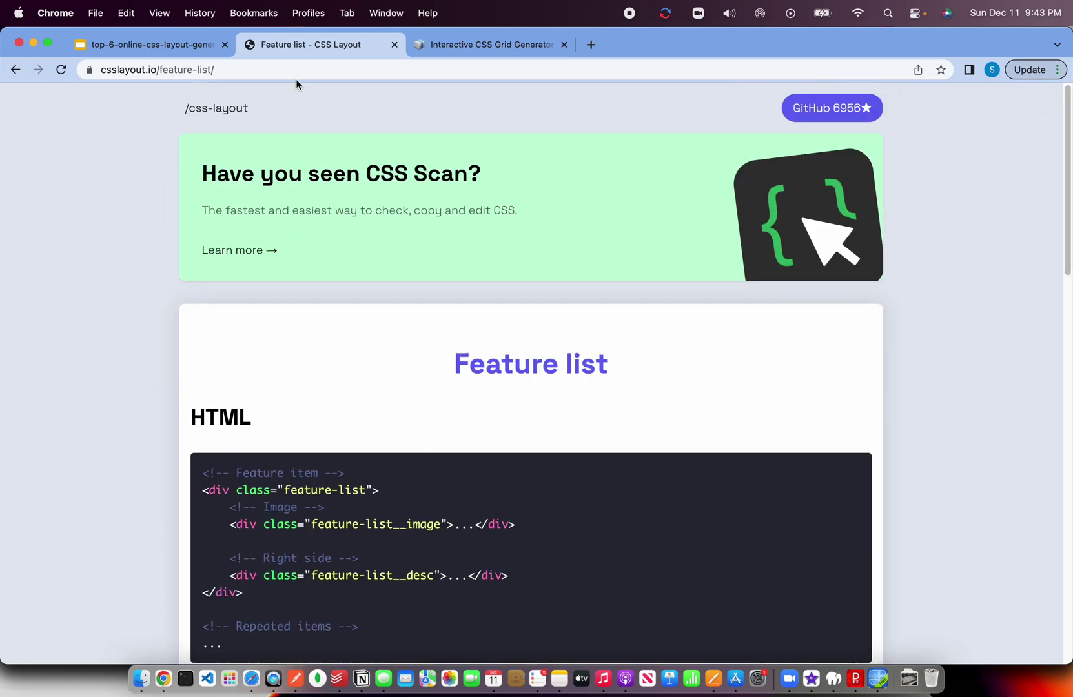
# Step: Go back to the csslayout.io home page, then return to the presentation
pyautogui.click(214, 110)
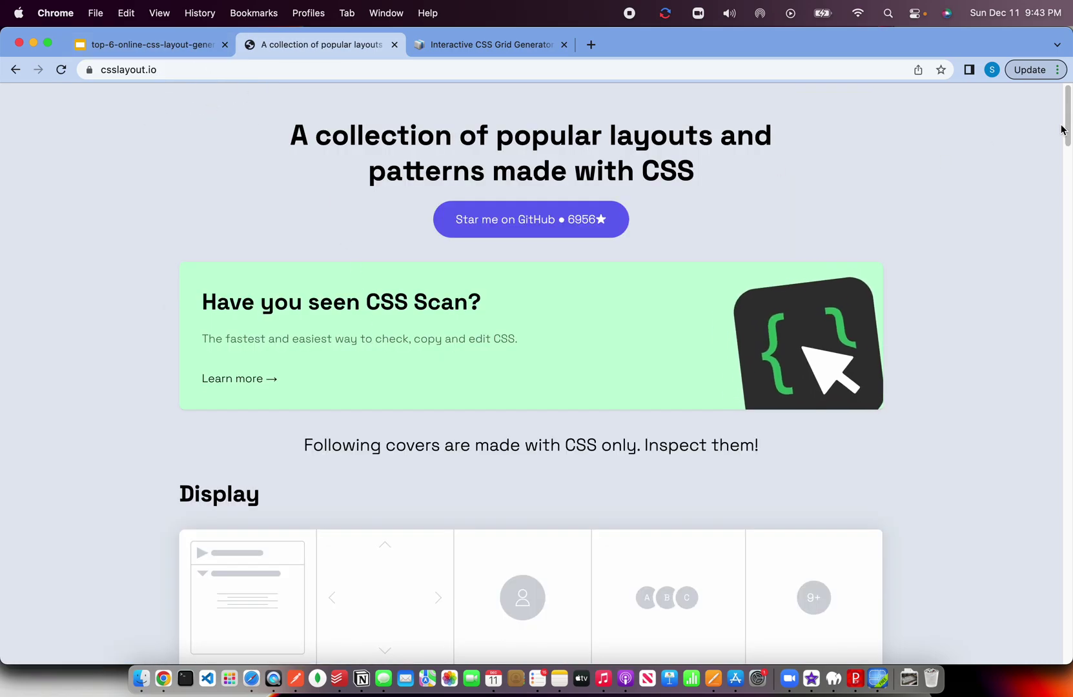
pyautogui.moveTo(1065, 116); pyautogui.dragTo(1069, 233)
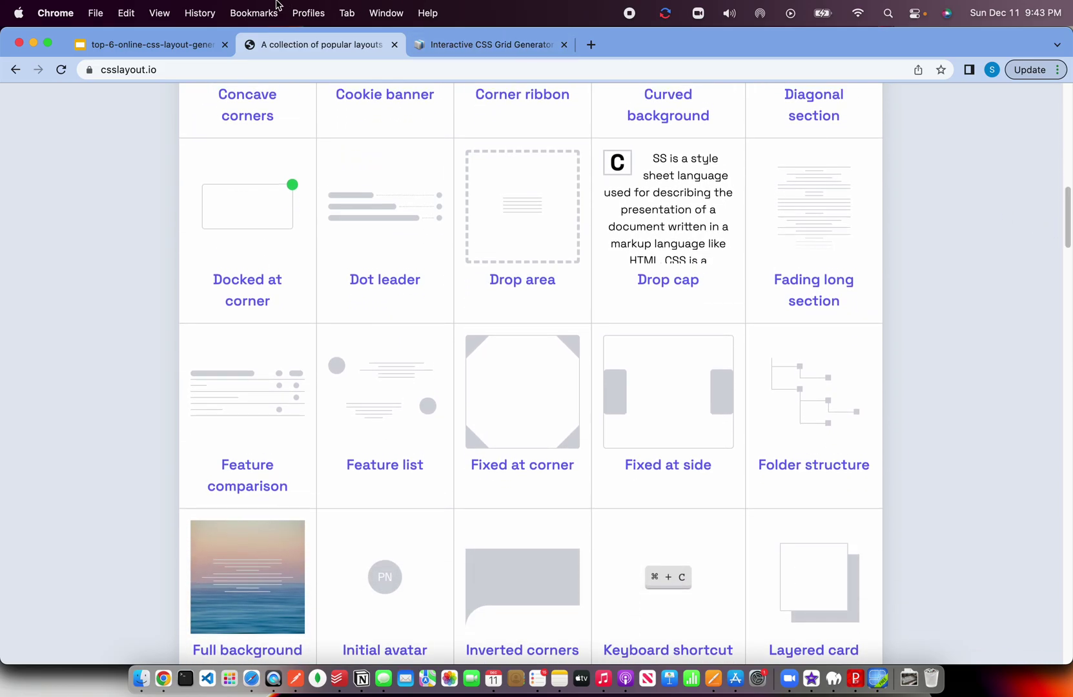
pyautogui.click(191, 43)
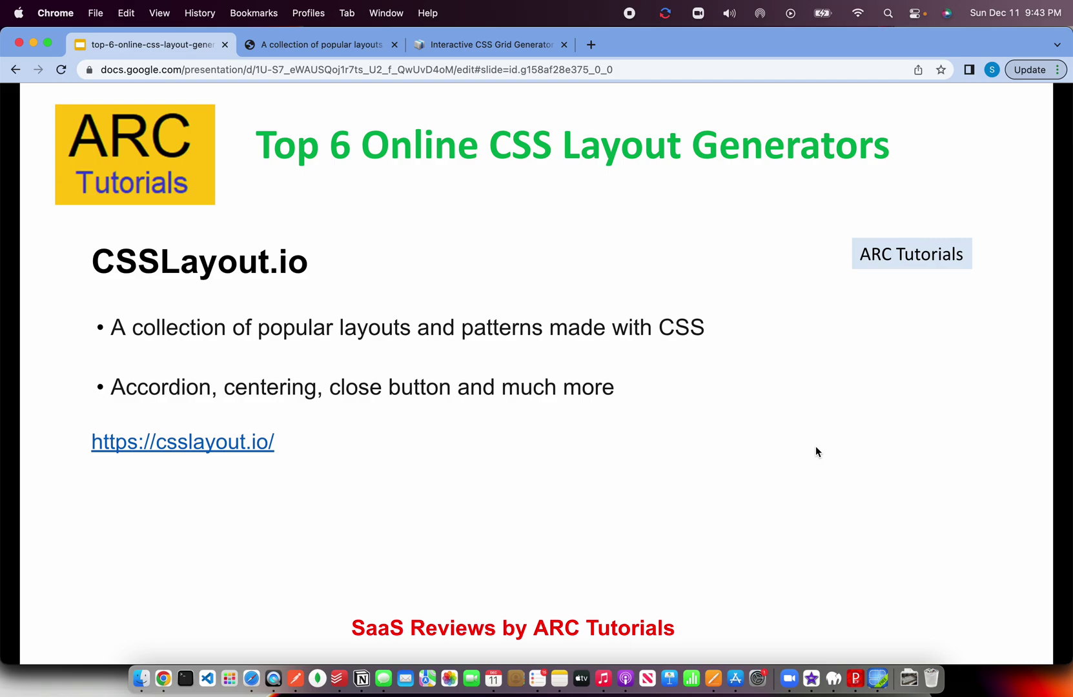
# Step: Advance to the Griddy.io slide and open griddy.io in a new tab
pyautogui.press('Right')
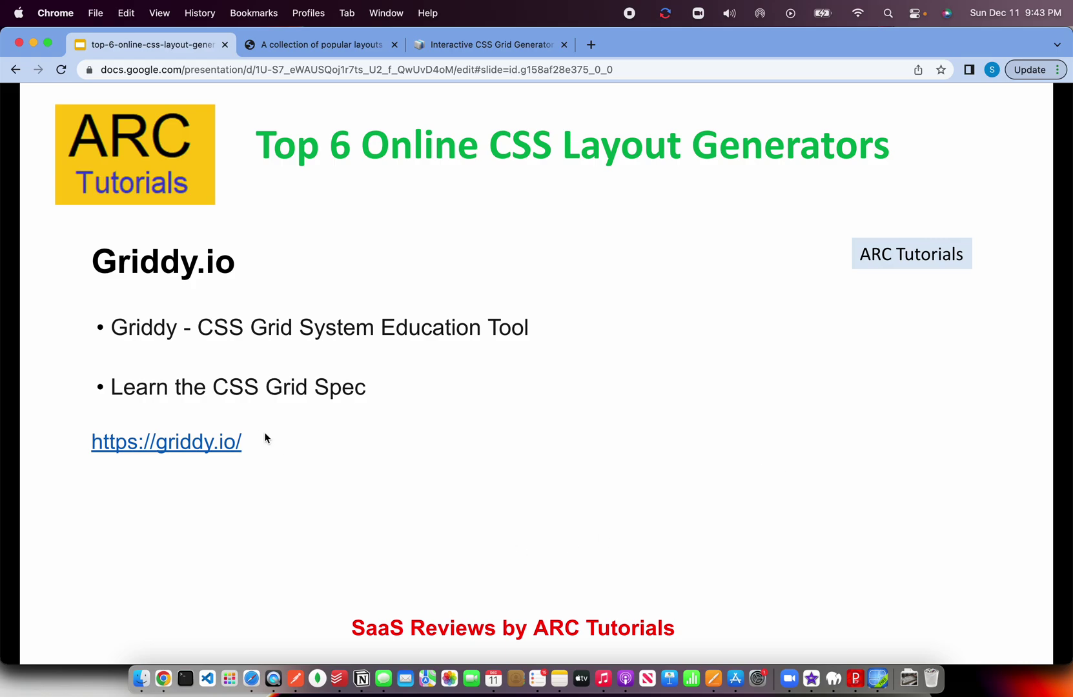
pyautogui.click(212, 443)
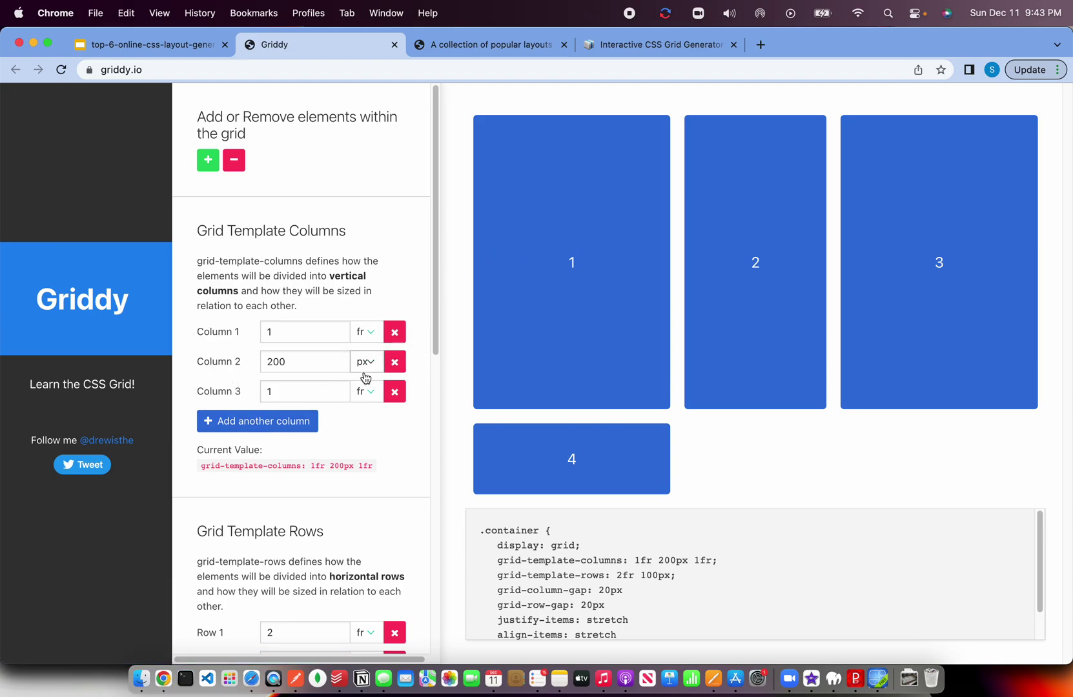
# Step: Check Column 2's unit choices in Griddy, keeping it at px
pyautogui.click(366, 363)
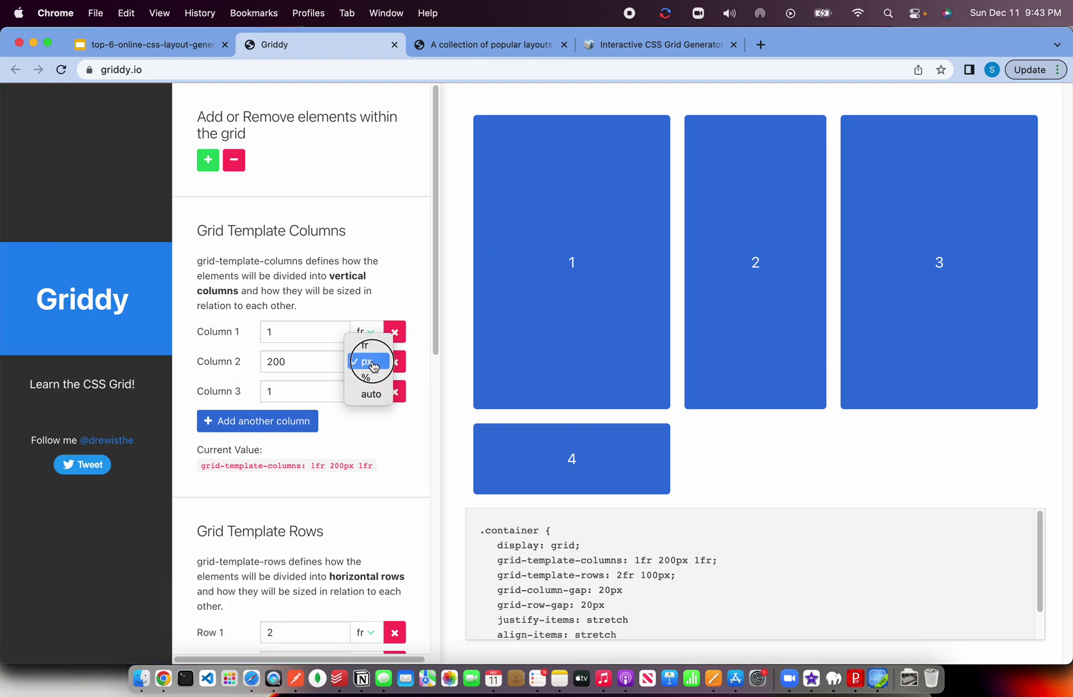
pyautogui.click(435, 297)
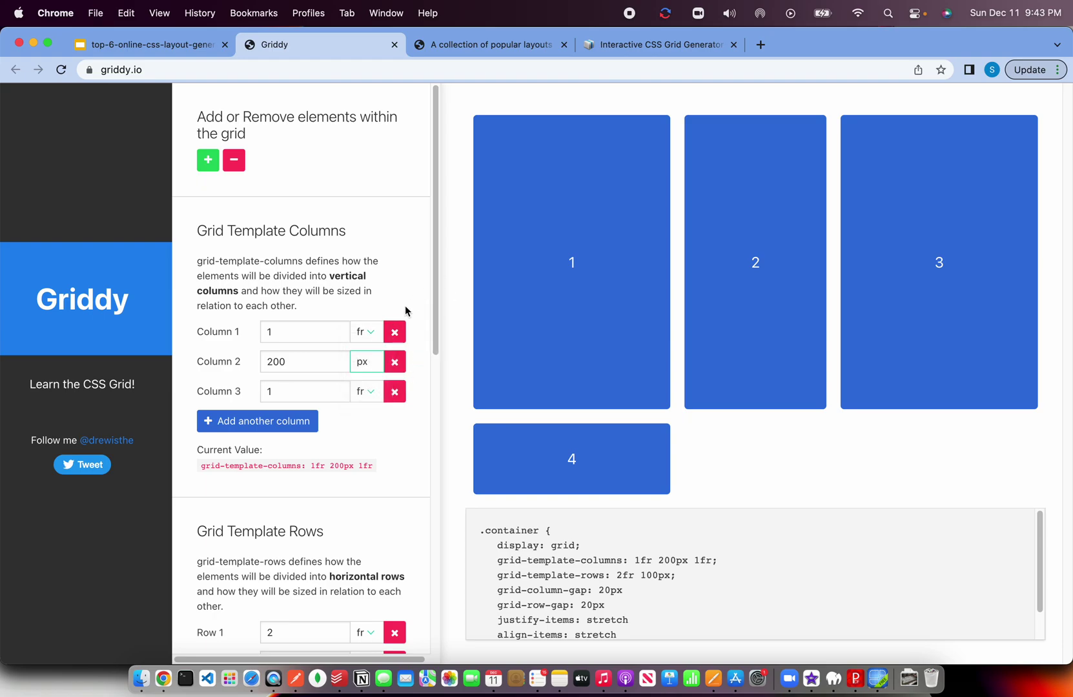
pyautogui.moveTo(435, 238)
pyautogui.mouseDown()
pyautogui.moveTo(445, 366)
pyautogui.moveTo(431, 567)
pyautogui.moveTo(424, 307)
pyautogui.moveTo(442, 238)
pyautogui.mouseUp()
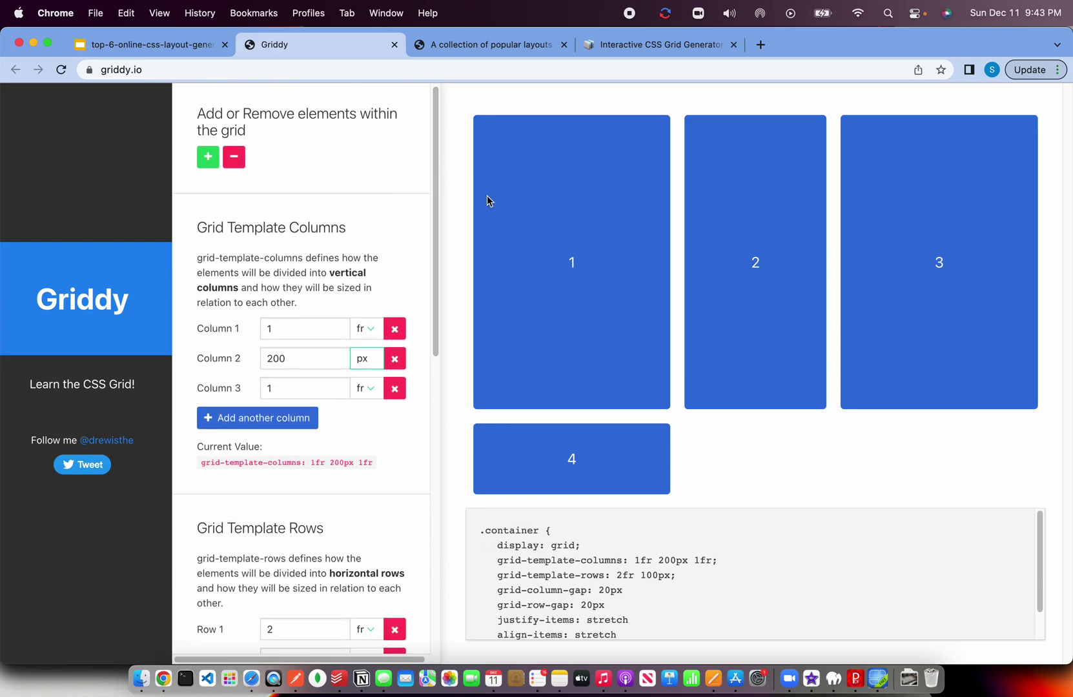
# Step: Add a fifth grid item, review the generated CSS, then return to the presentation
pyautogui.click(208, 157)
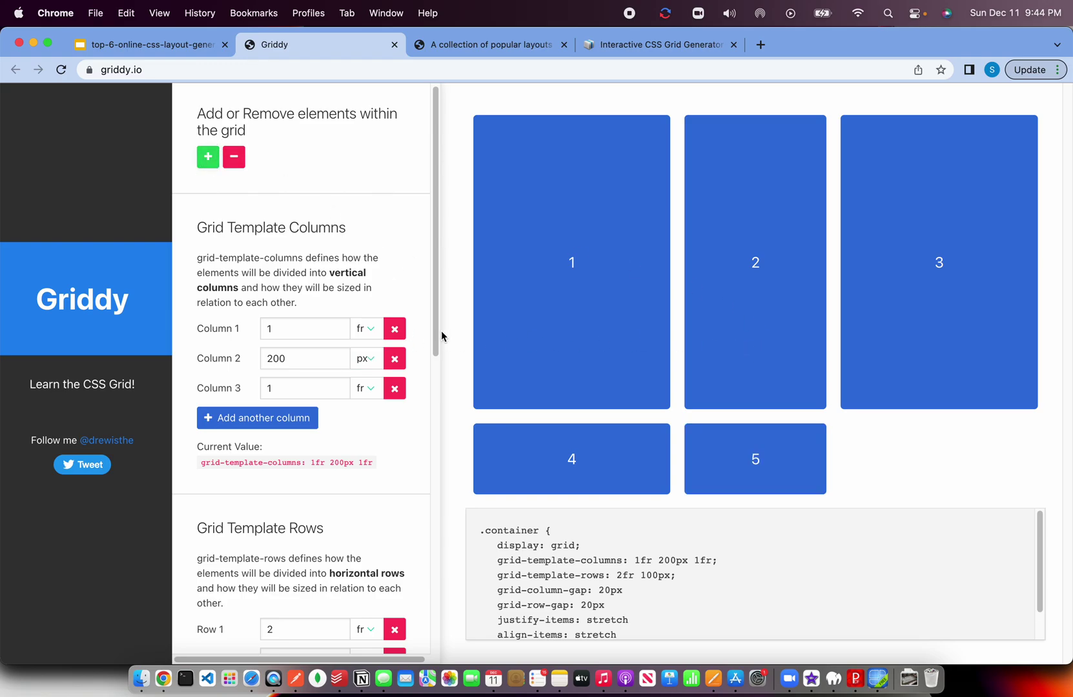
pyautogui.moveTo(434, 283); pyautogui.dragTo(443, 435)
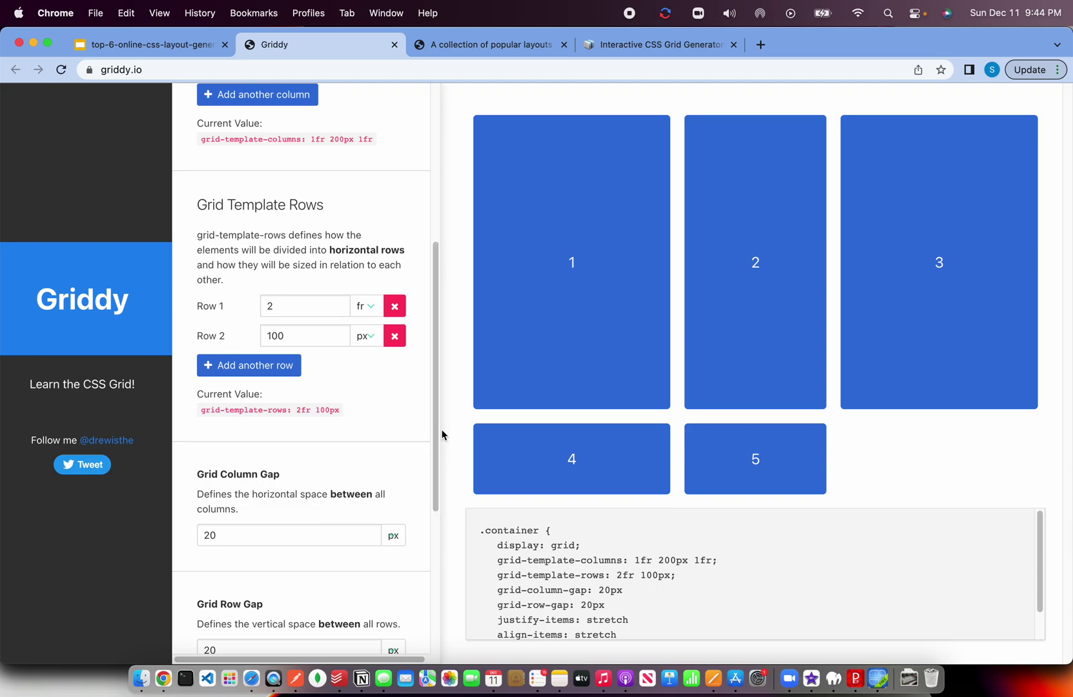
pyautogui.moveTo(1041, 565)
pyautogui.mouseDown()
pyautogui.moveTo(1044, 635)
pyautogui.moveTo(1049, 548)
pyautogui.mouseUp()
pyautogui.moveTo(496, 547); pyautogui.dragTo(654, 559)
pyautogui.click(654, 574)
pyautogui.click(180, 45)
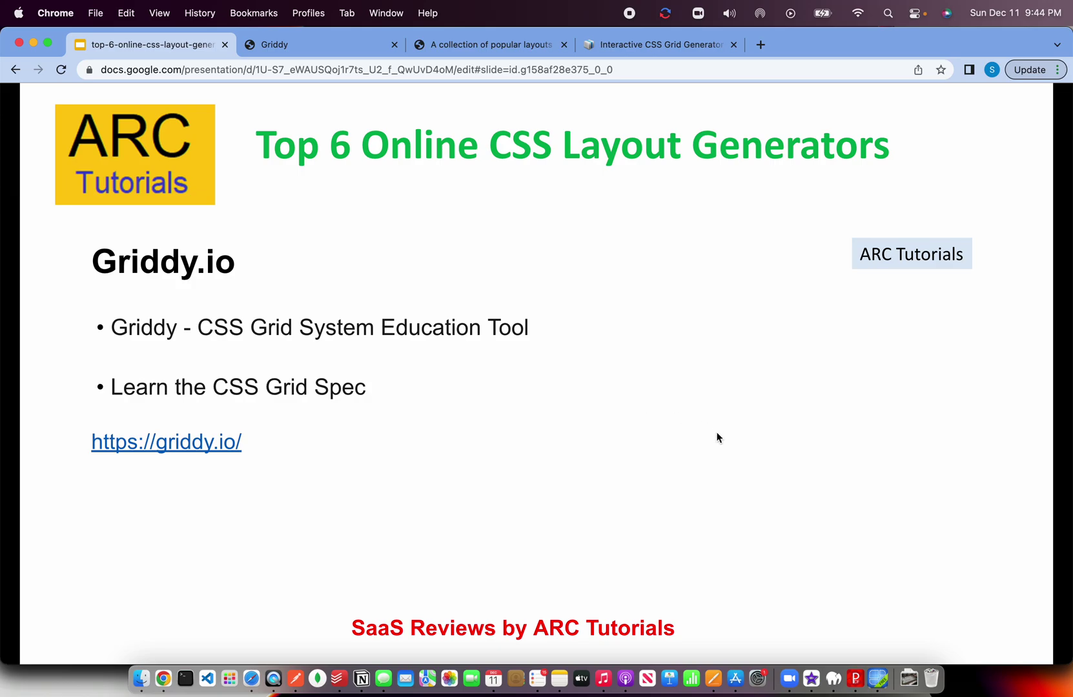
# Step: Advance to the PureCSS slide and open purecss.io in a new tab
pyautogui.click(773, 434)
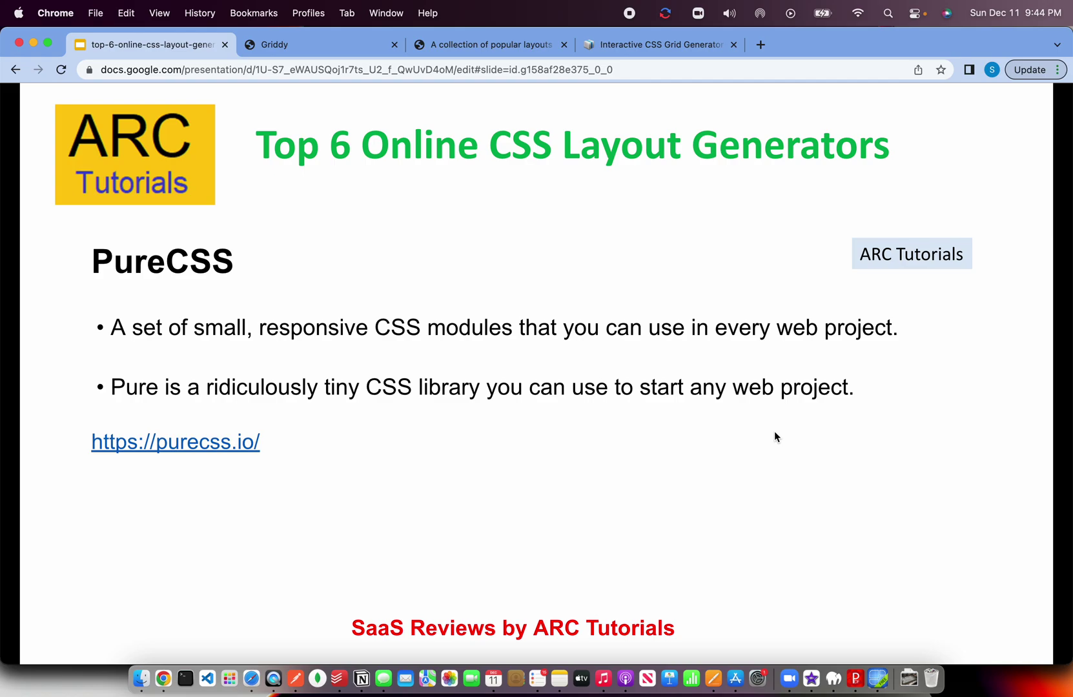
pyautogui.click(173, 443)
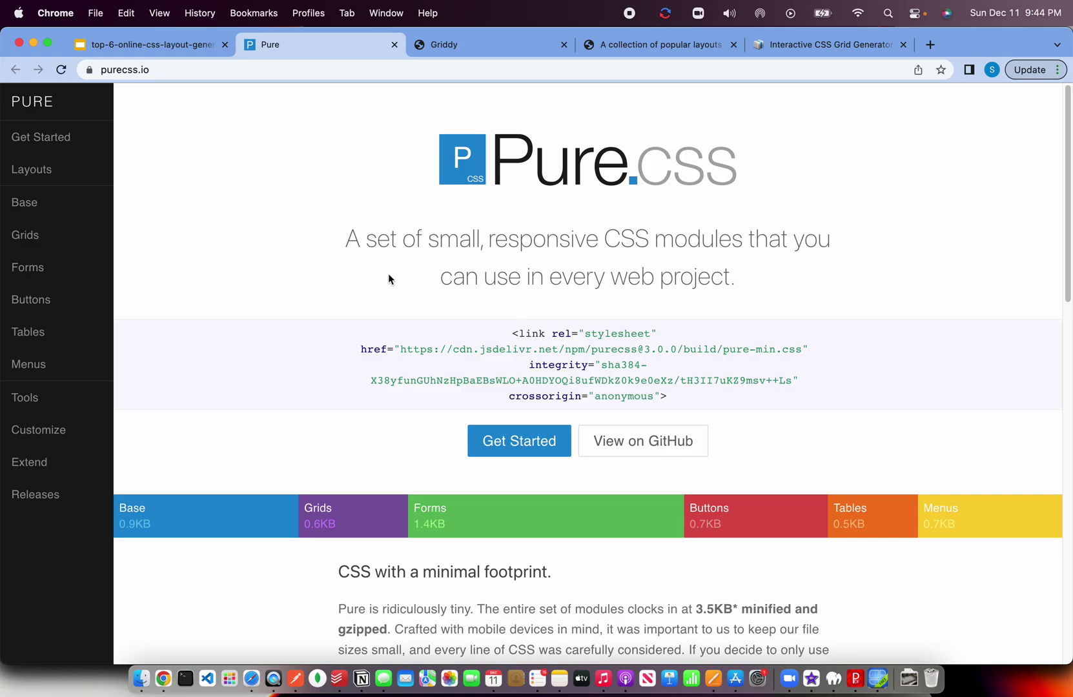
# Step: Look through the Pure.css Layouts, Buttons and Tables pages, then go back to the PureCSS slide
pyautogui.click(32, 172)
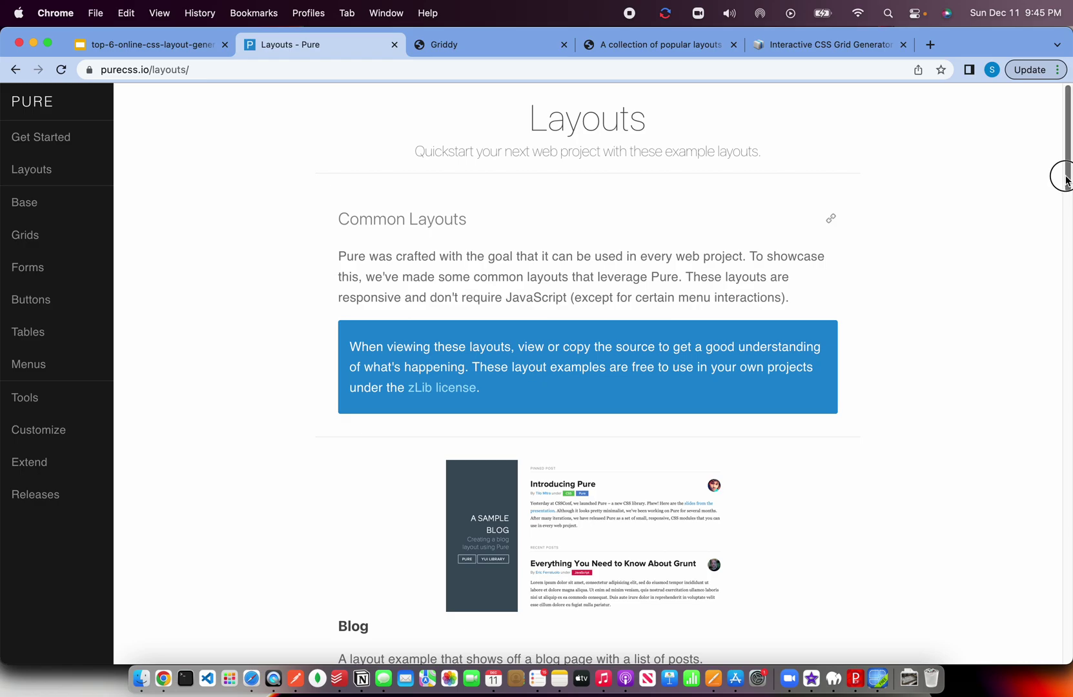
pyautogui.moveTo(1065, 172); pyautogui.dragTo(1067, 450)
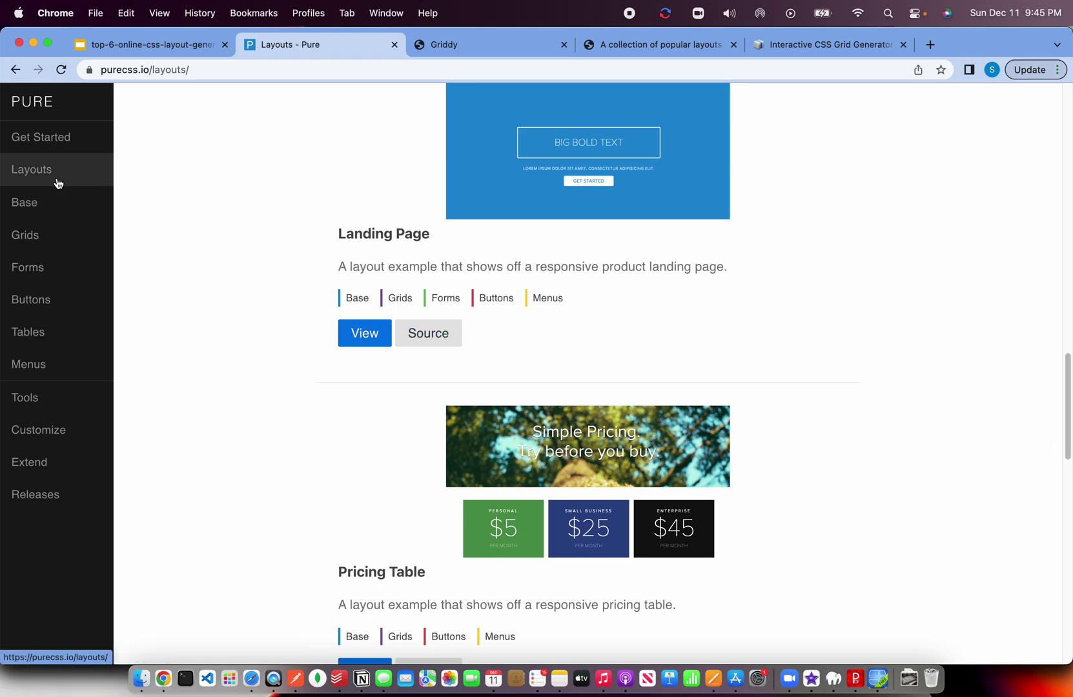
pyautogui.click(60, 312)
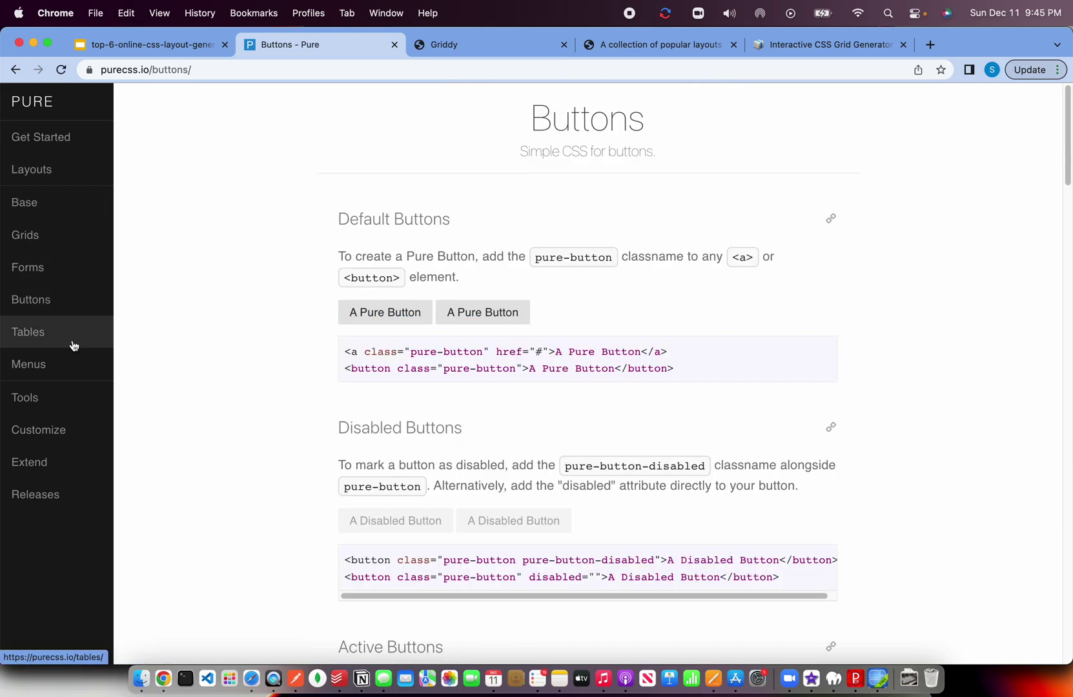
pyautogui.click(72, 344)
pyautogui.moveTo(1066, 156); pyautogui.dragTo(1061, 524)
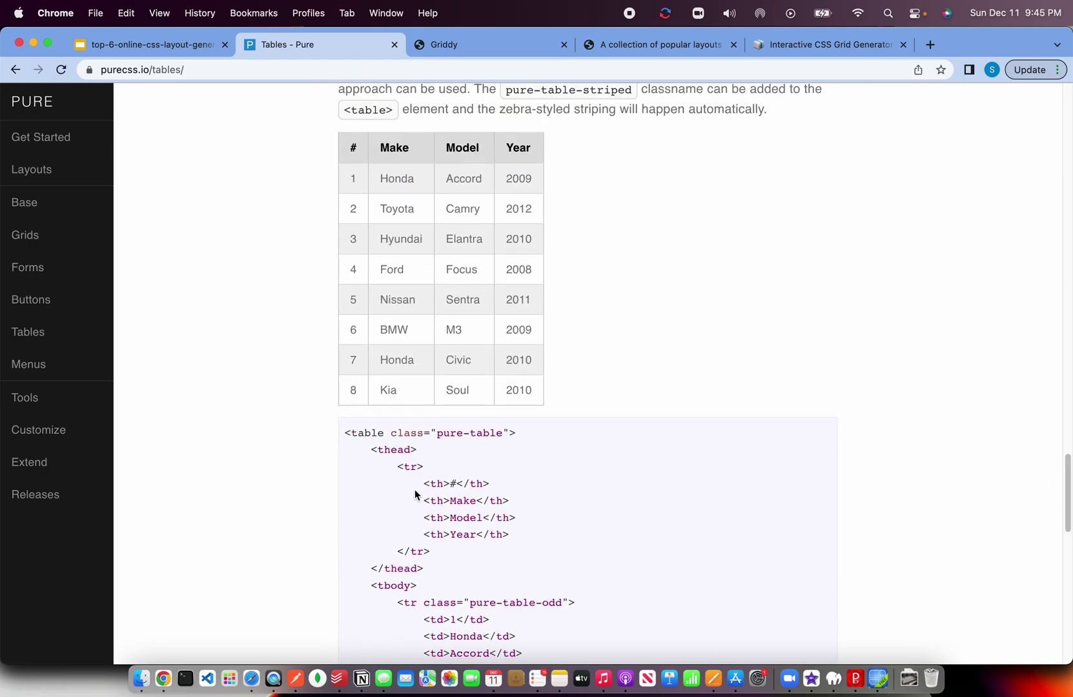
pyautogui.click(181, 45)
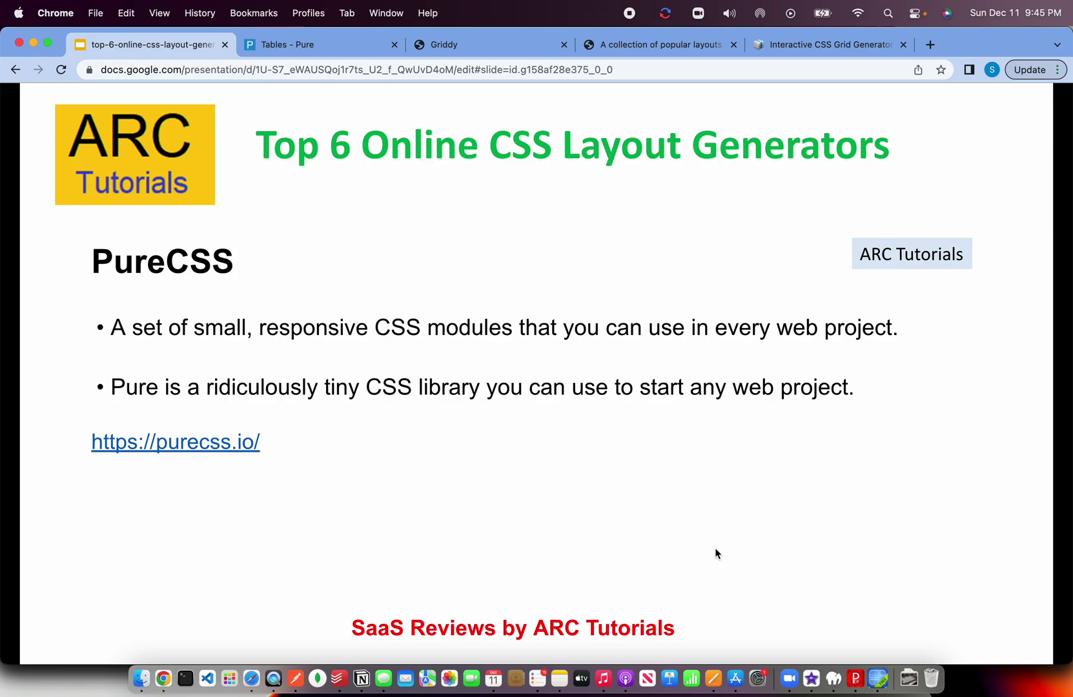
# Step: Advance the presentation to the CSS Grid Generator slide
pyautogui.press('Right')
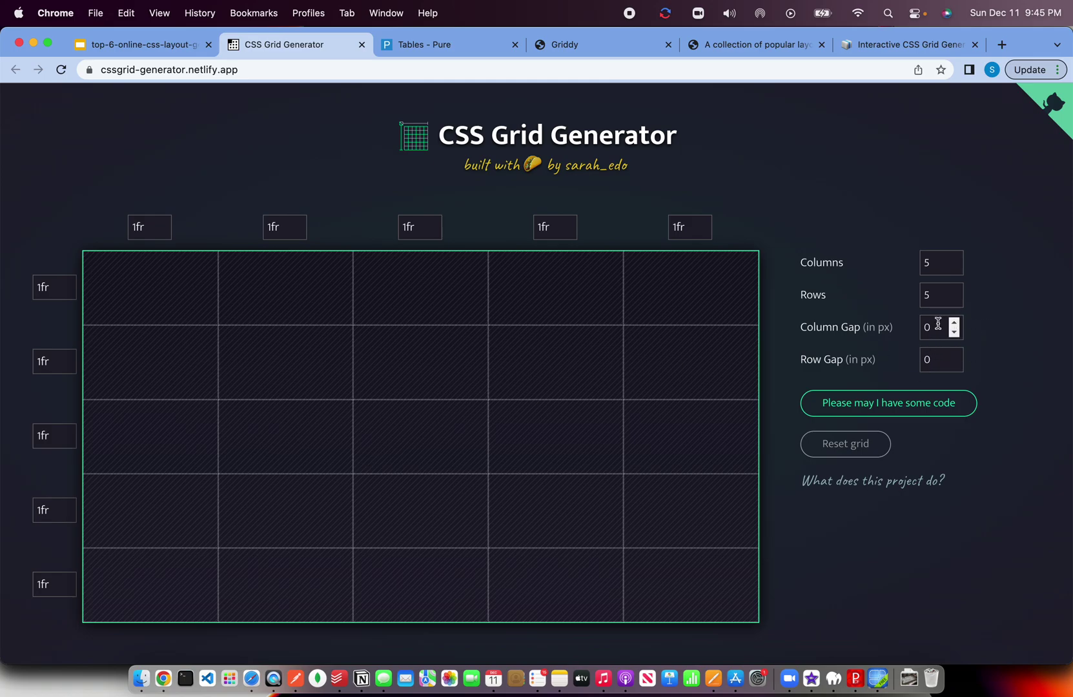
# Step: Set the grid to 2 columns with 0 column gap and 5px row gap
pyautogui.doubleClick(941, 260)
pyautogui.press('BackSpace')
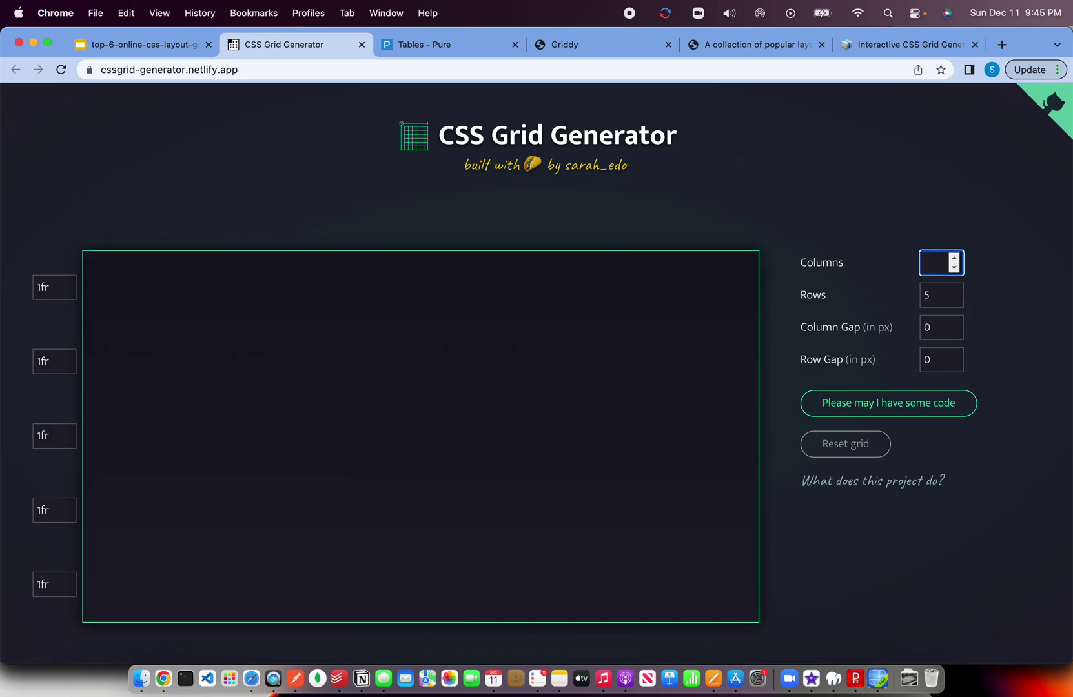
pyautogui.write('2')
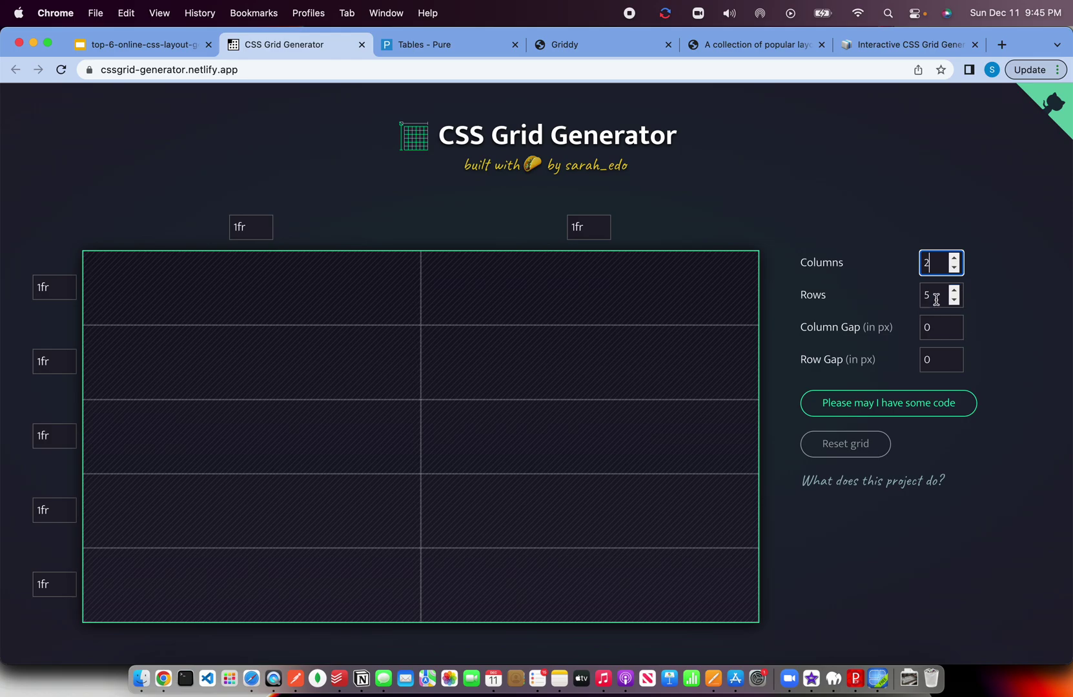
pyautogui.click(928, 328)
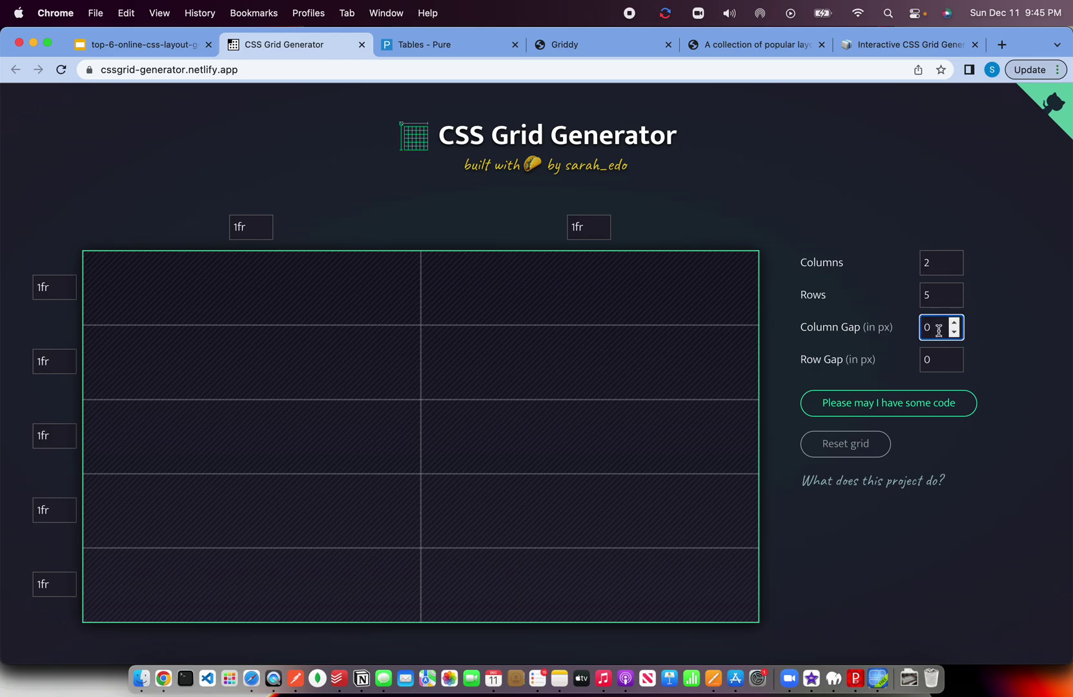
pyautogui.press('BackSpace')
pyautogui.write('200')
pyautogui.press('BackSpace')
pyautogui.press('BackSpace')
pyautogui.press('BackSpace')
pyautogui.write('10')
pyautogui.press('BackSpace')
pyautogui.press('BackSpace')
pyautogui.write('0')
pyautogui.click(939, 359)
pyautogui.moveTo(936, 360); pyautogui.dragTo(897, 369)
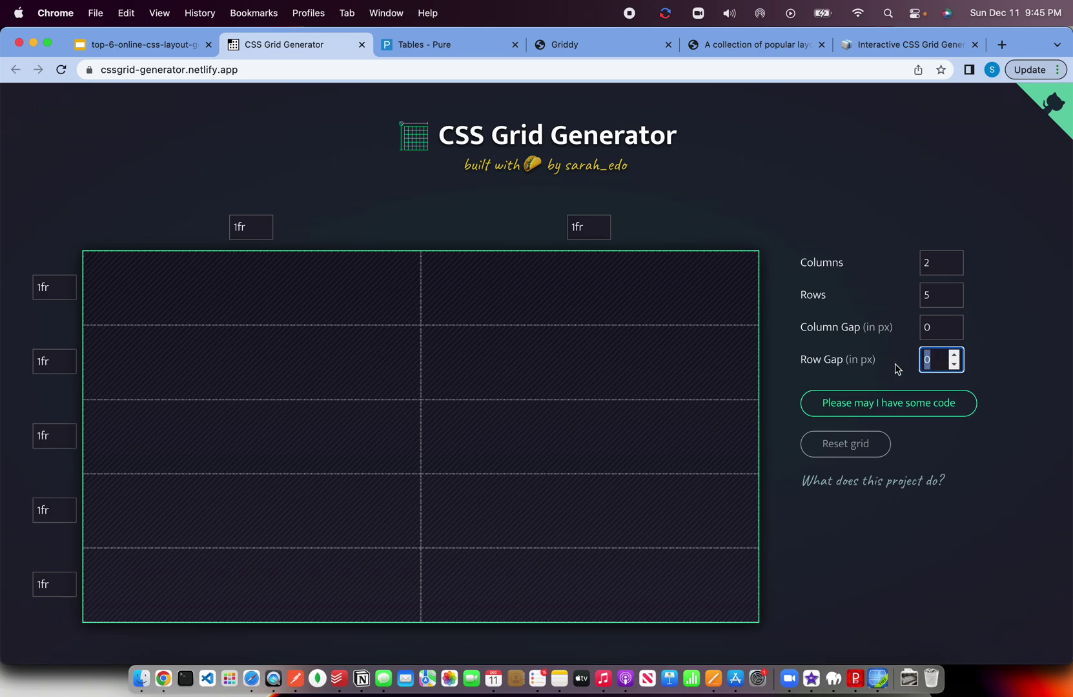
pyautogui.write('5')
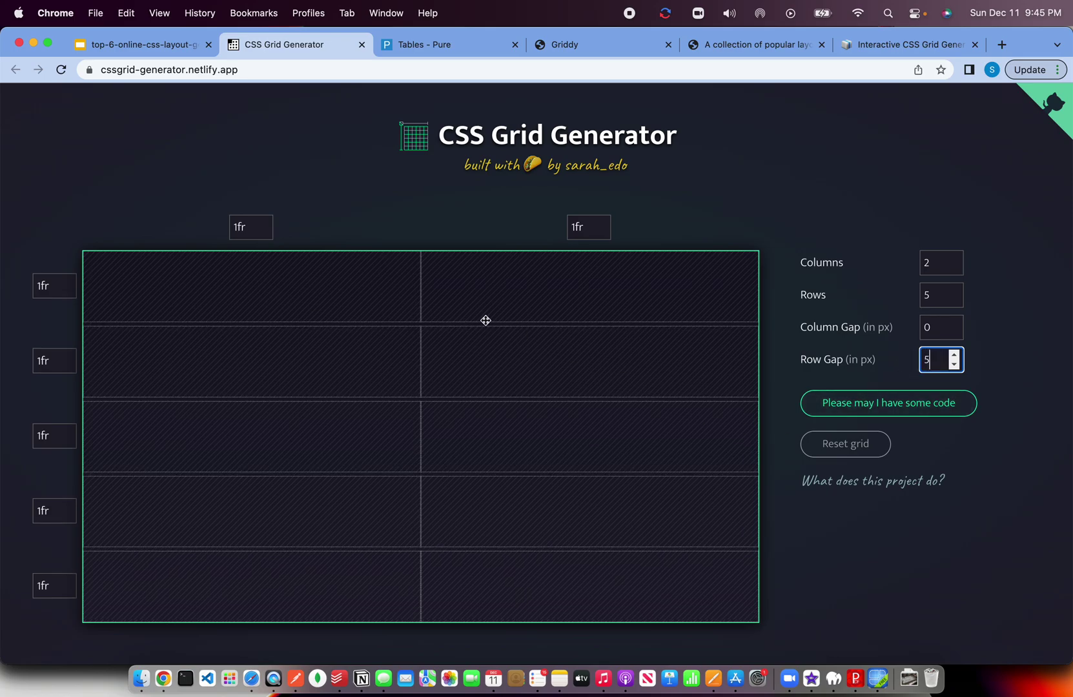
# Step: Restore the fifth row's size to 1fr
pyautogui.click(44, 360)
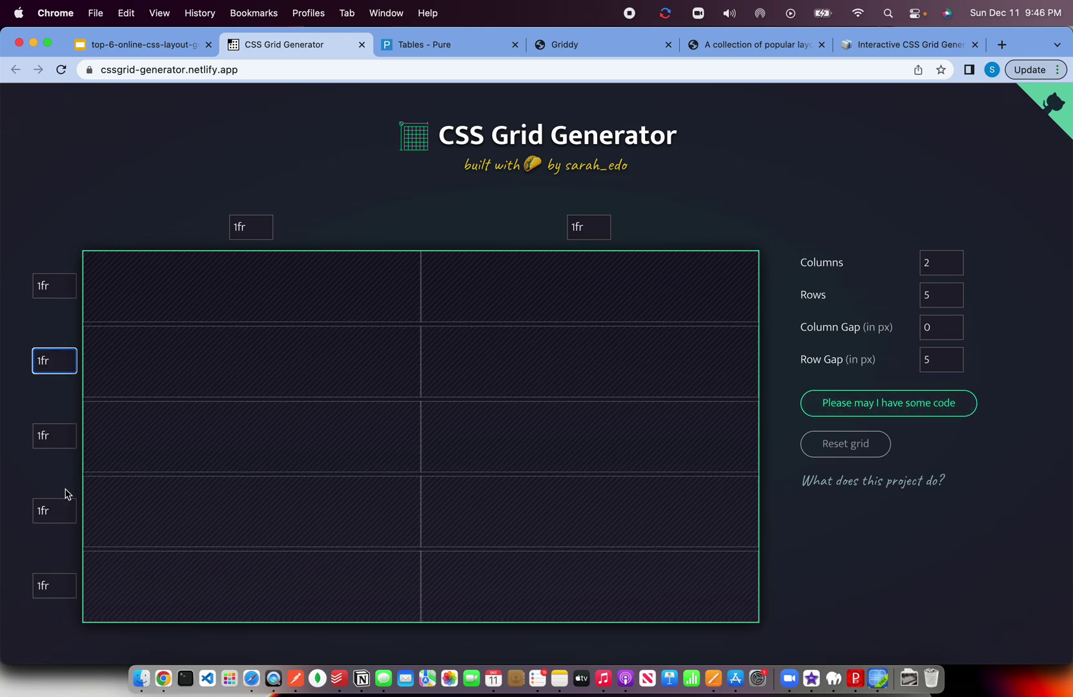
pyautogui.click(53, 581)
pyautogui.press('BackSpace')
pyautogui.press('BackSpace')
pyautogui.press('BackSpace')
pyautogui.click(825, 555)
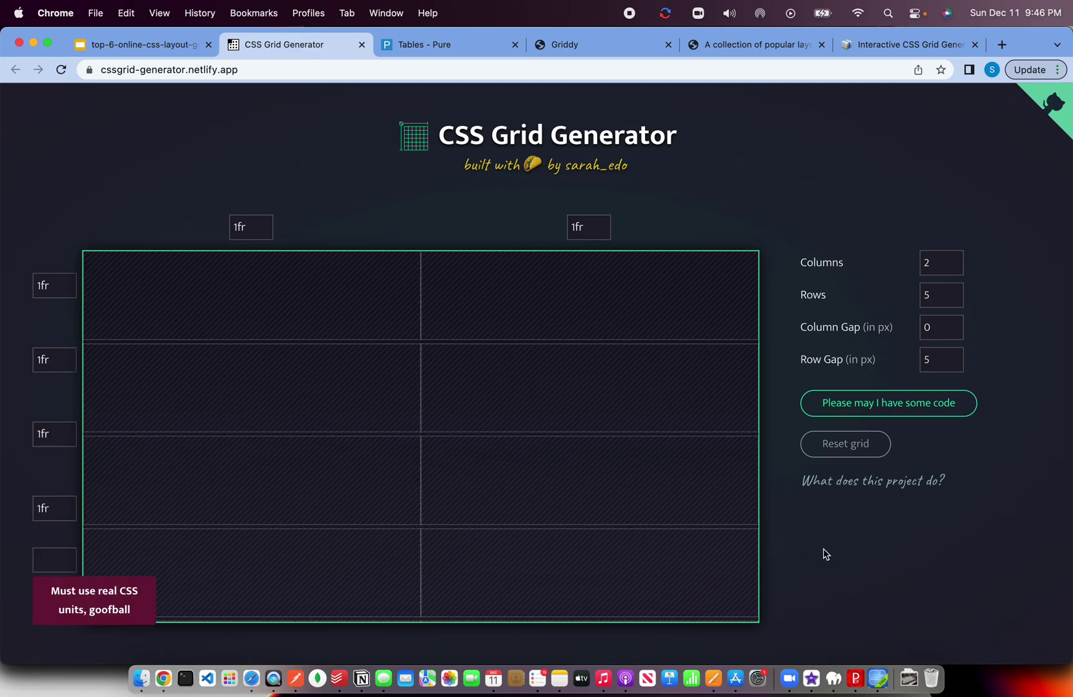
pyautogui.click(60, 559)
pyautogui.write('1fr')
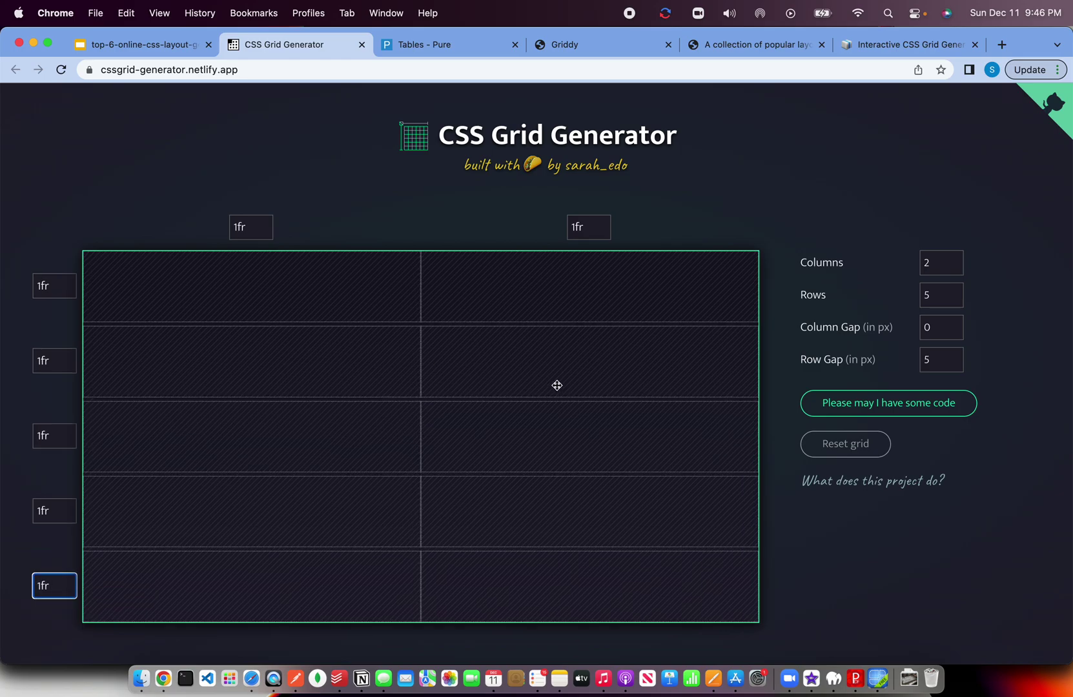
pyautogui.click(597, 226)
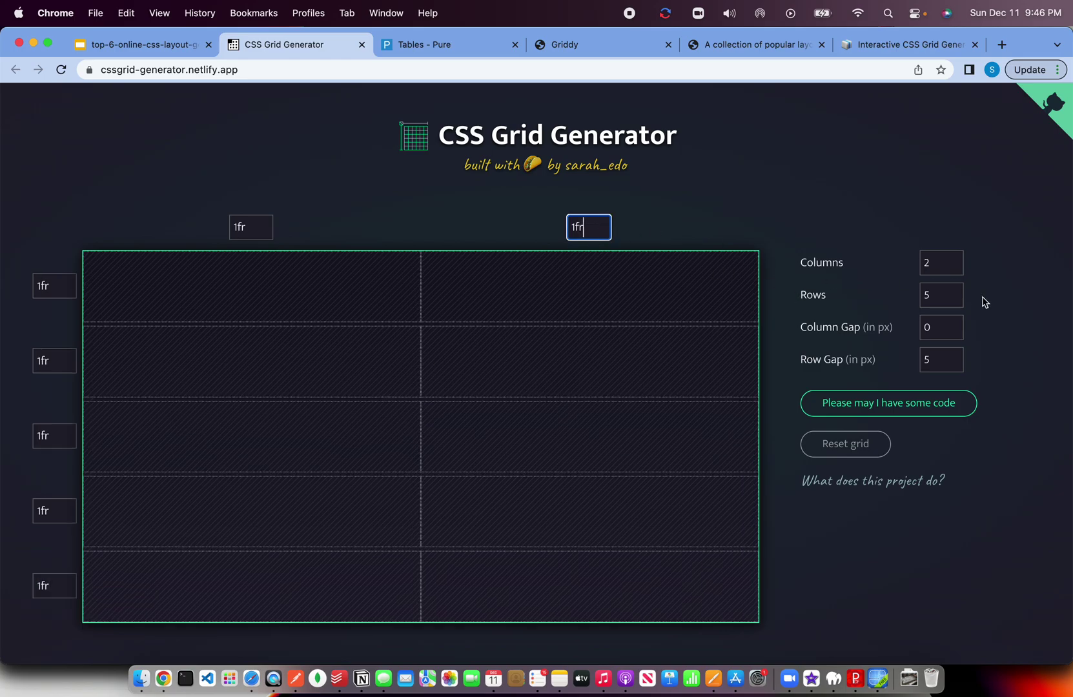
# Step: Reduce the grid to a single row, then advance the slides to CSSGR.ID
pyautogui.click(962, 297)
pyautogui.click(956, 300)
pyautogui.click(956, 301)
pyautogui.click(956, 300)
pyautogui.click(955, 300)
pyautogui.click(956, 301)
pyautogui.click(955, 291)
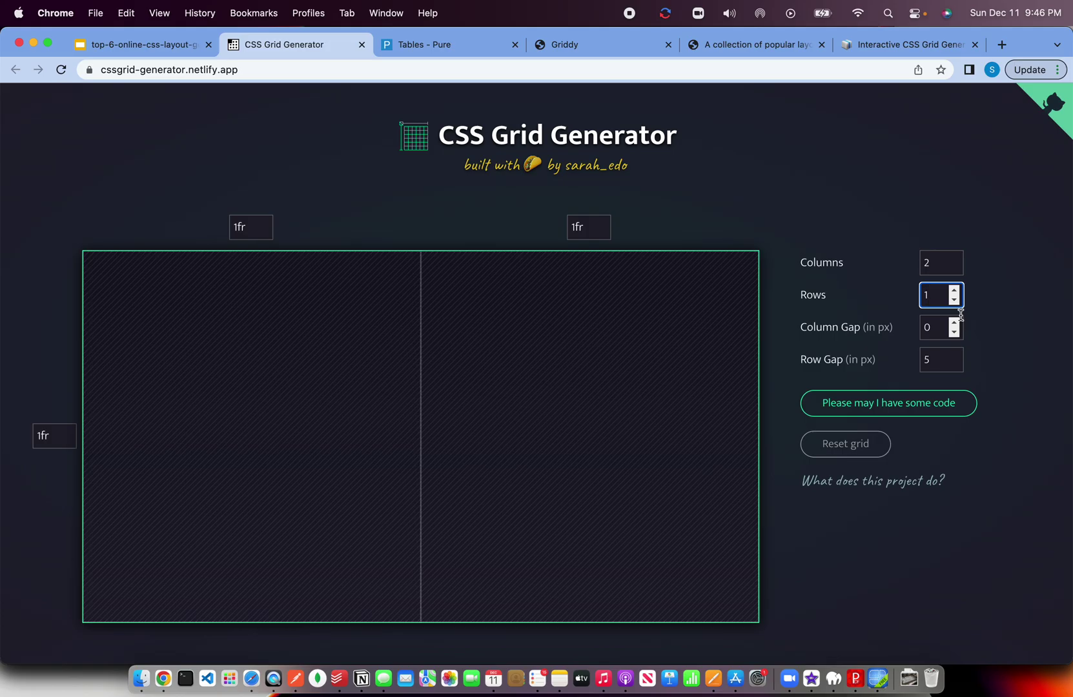
pyautogui.click(955, 290)
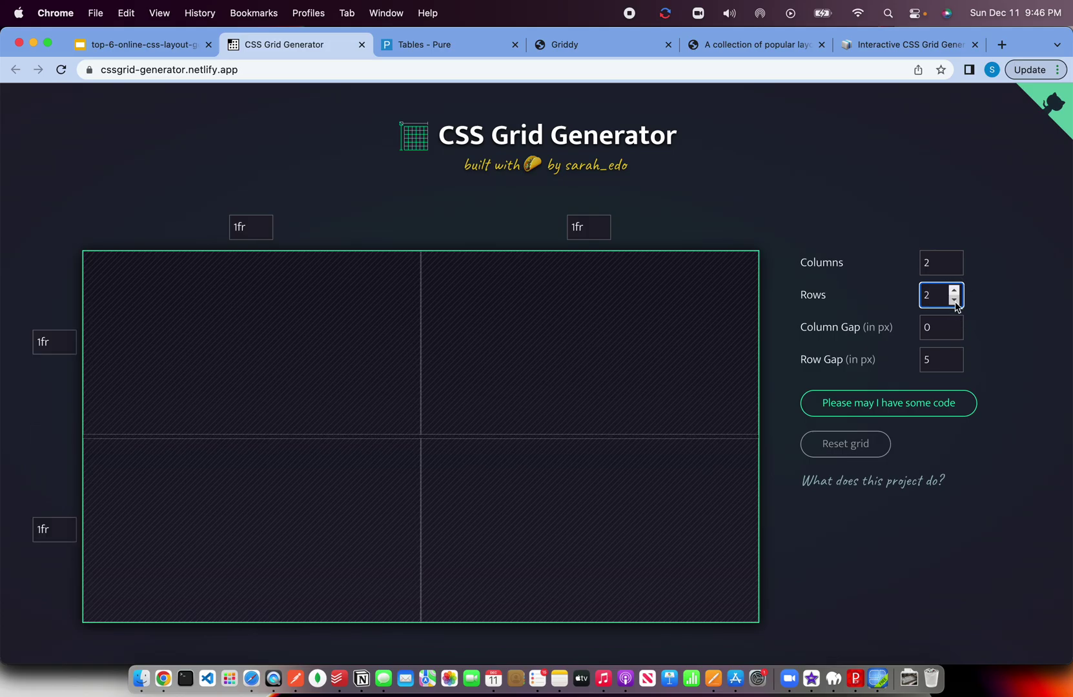
pyautogui.click(956, 300)
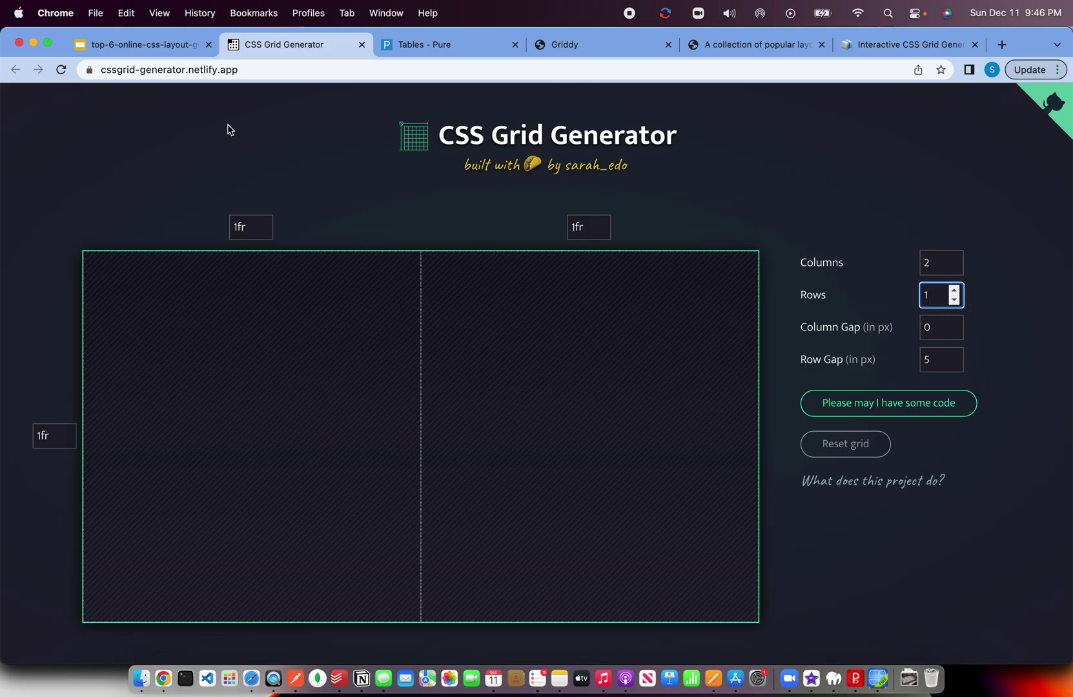
pyautogui.click(209, 53)
pyautogui.click(595, 369)
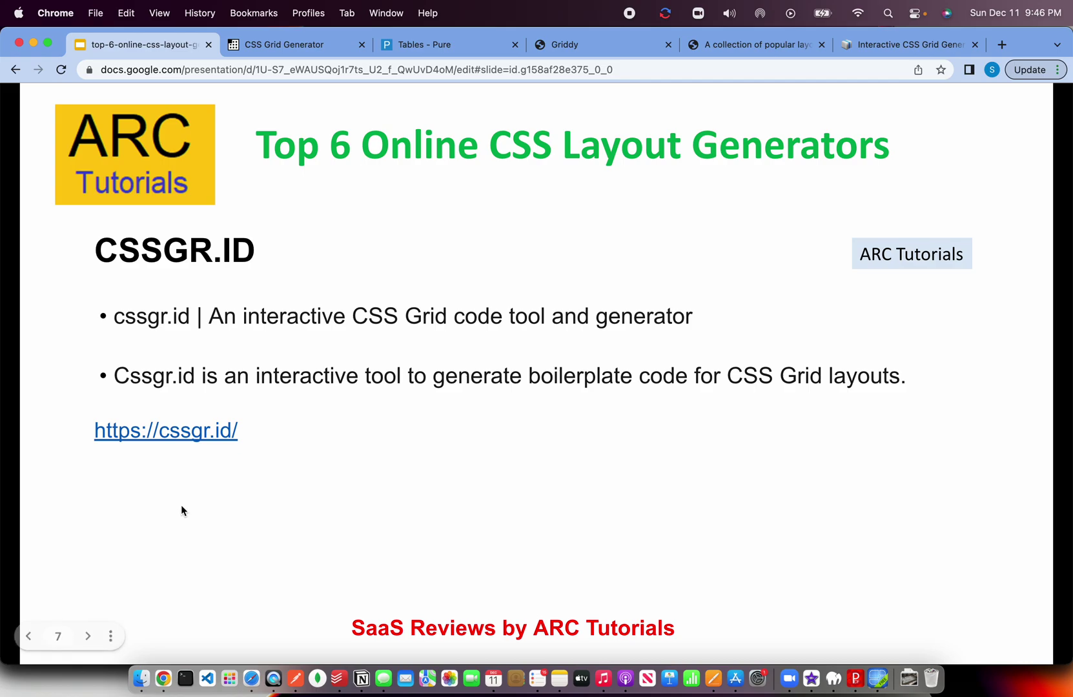
pyautogui.click(200, 431)
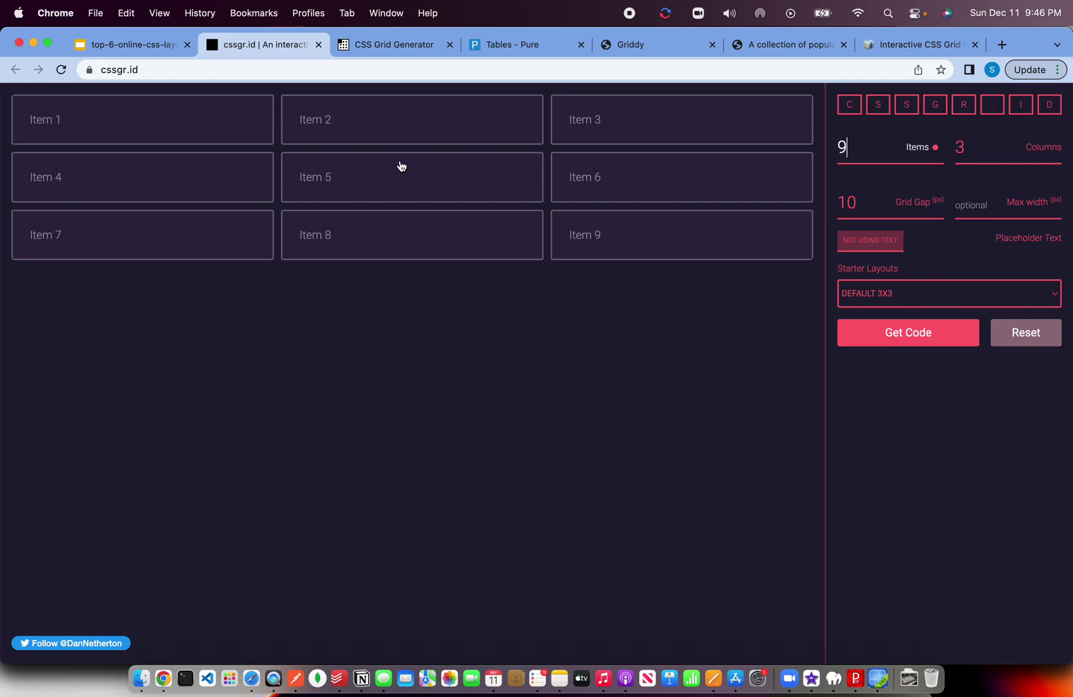
pyautogui.click(132, 44)
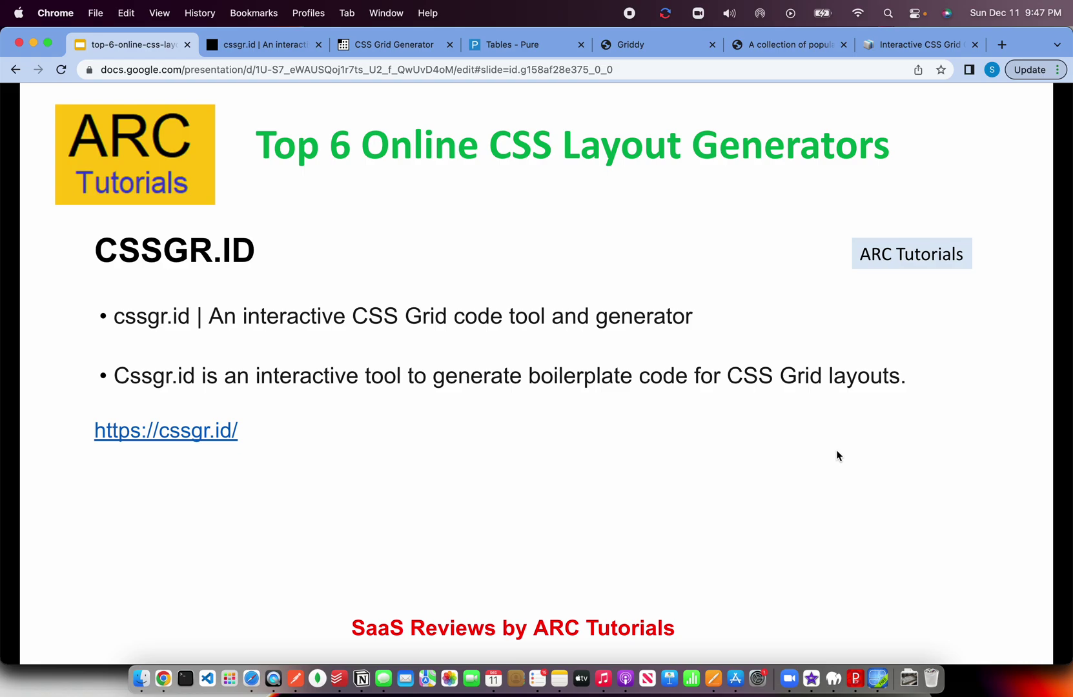
# Step: Advance through the "Which is your favorite among this list?" slide to "Thank you."
pyautogui.press('Right')
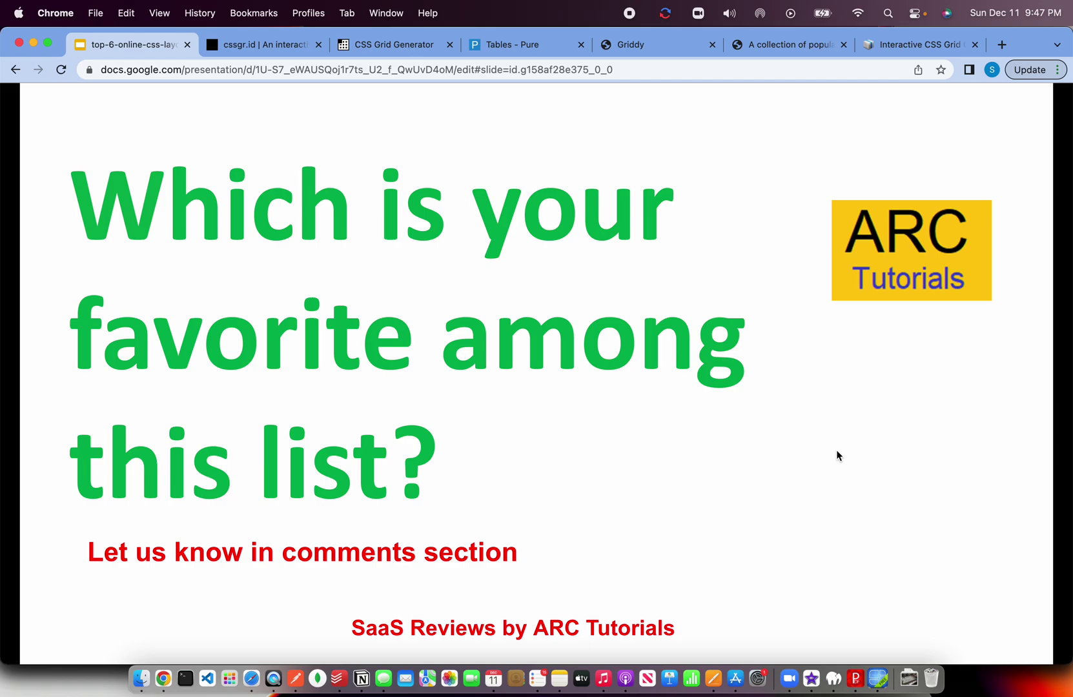
pyautogui.press('Right')
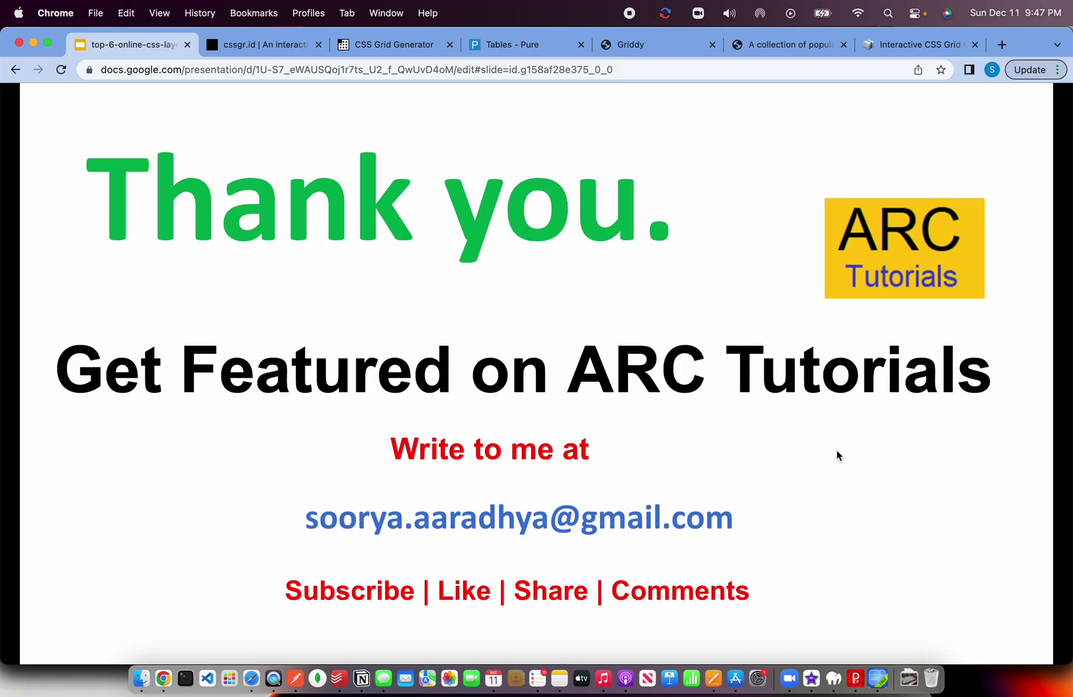